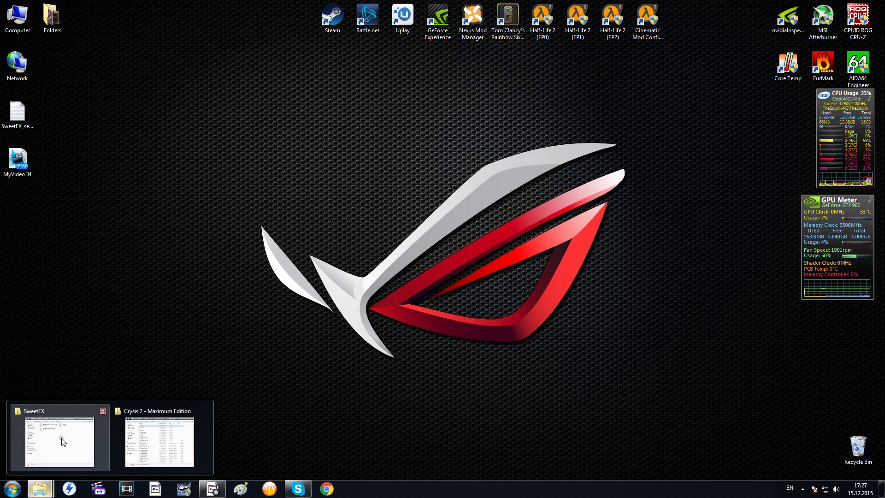
- Look over the Bolotaurs Swfx 1.5 With Chromatic, ReShade 1.1.0 with SweetFX 2.0 and Presets folders inside the SweetFX directory
left_click(455, 168)
left_click(462, 187)
left_click(567, 164)
left_click(549, 202)
left_click(483, 187)
left_click(496, 229)
left_click(467, 185)
left_click(511, 221)
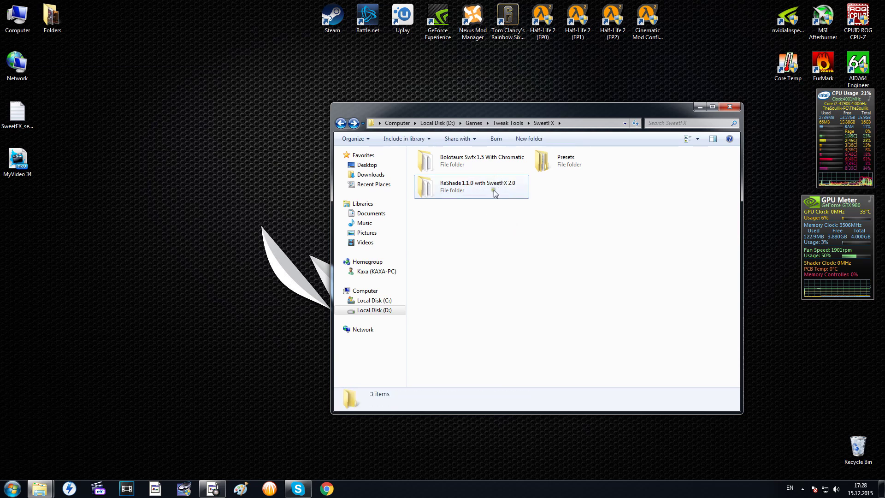
left_click(493, 187)
left_click(560, 166)
left_click(564, 201)
left_click(514, 166)
left_click(507, 187)
left_click(555, 219)
left_click(502, 160)
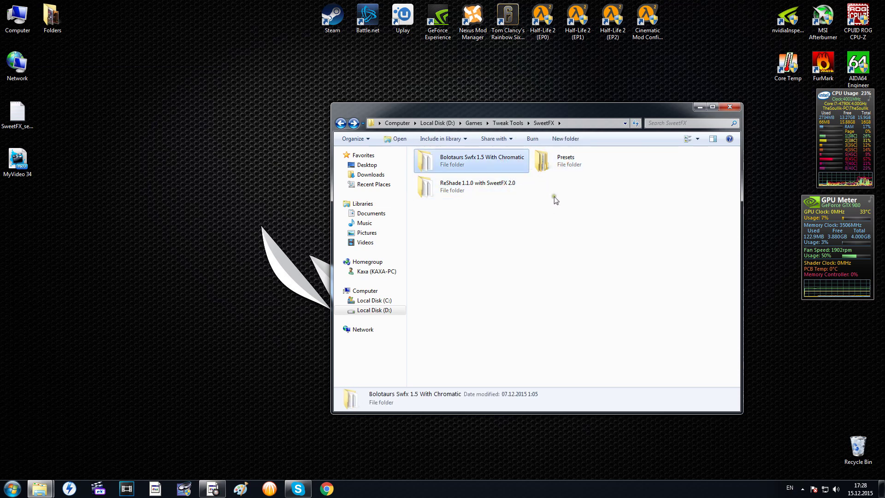
left_click(506, 223)
left_click(484, 184)
left_click(571, 159)
left_click(577, 206)
left_click(494, 189)
left_click(518, 229)
left_click(481, 161)
left_click(562, 218)
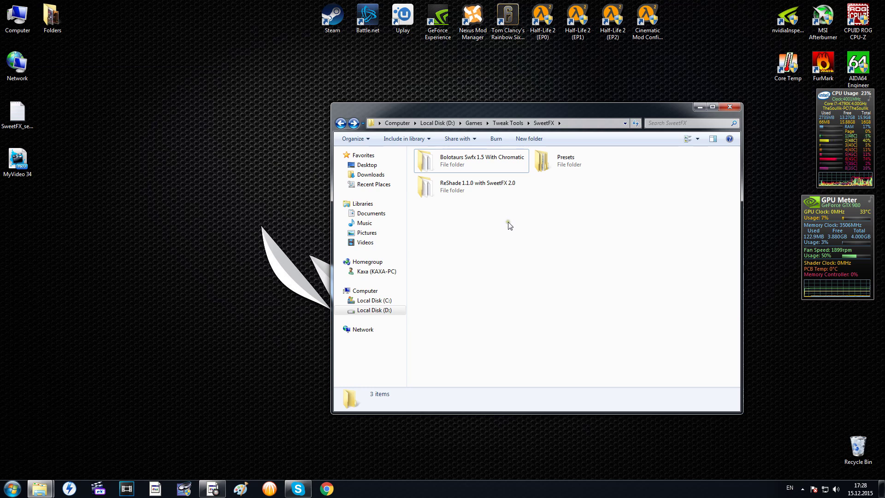
key("Up")
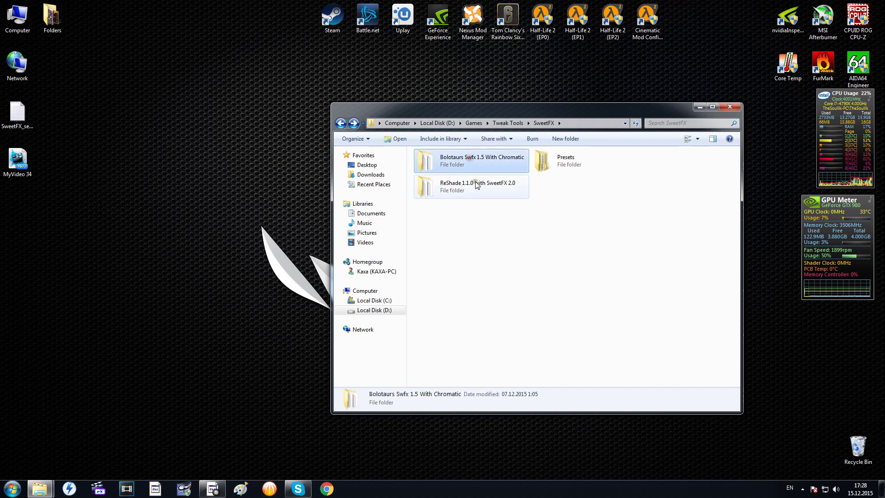
key("Down")
left_click(490, 222)
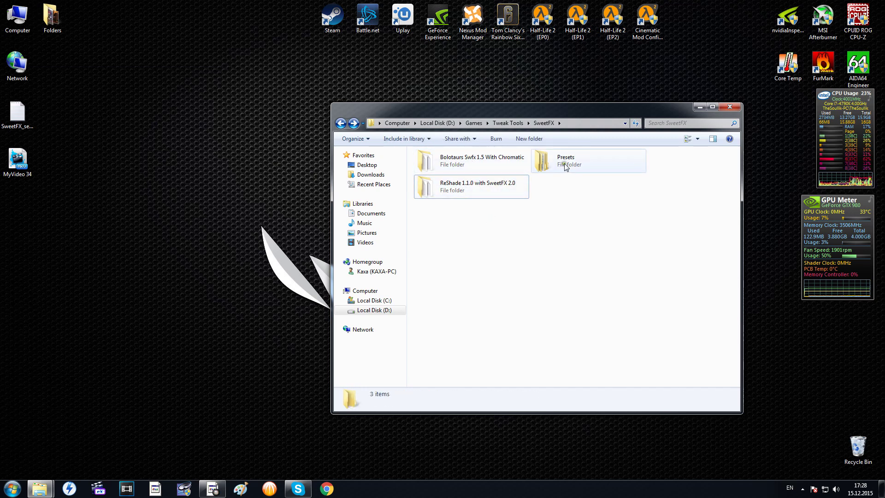
left_click(507, 184)
left_click(552, 159)
left_click(554, 197)
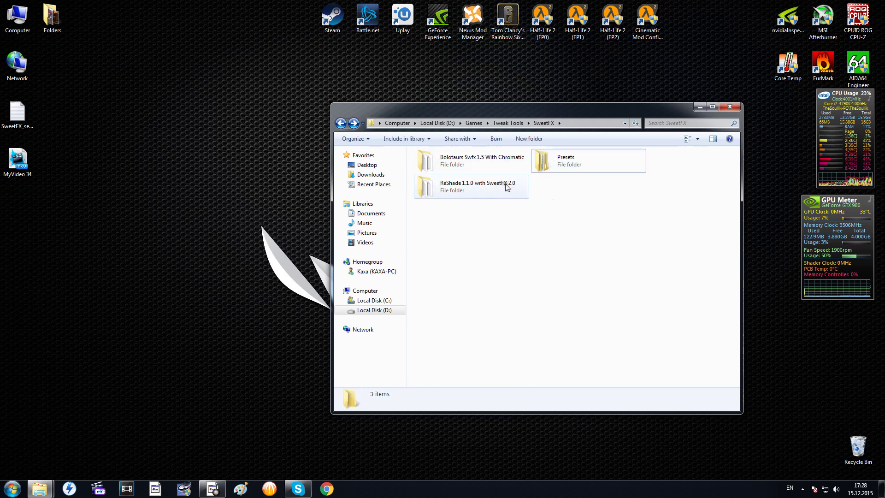
mouse_move(476, 169)
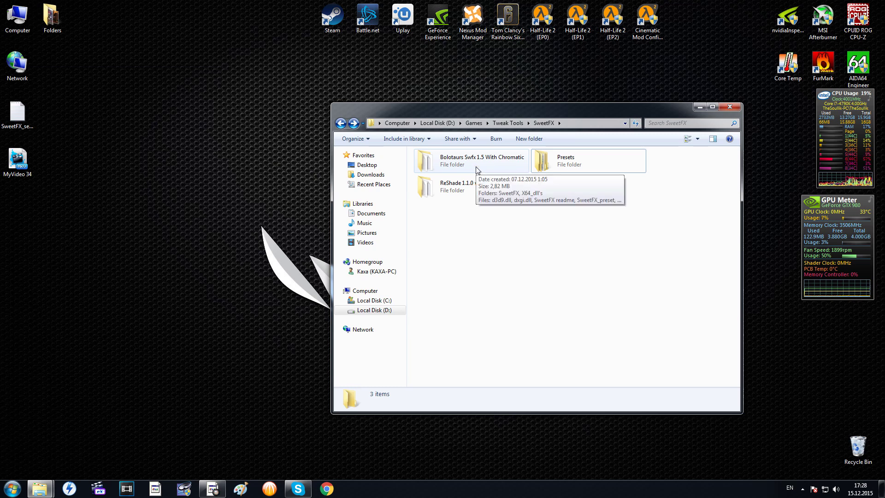
left_click(536, 111)
mouse_move(536, 111)
left_mouse_down()
mouse_move(507, 105)
mouse_move(531, 110)
left_mouse_up()
left_click(470, 191)
left_click(485, 217)
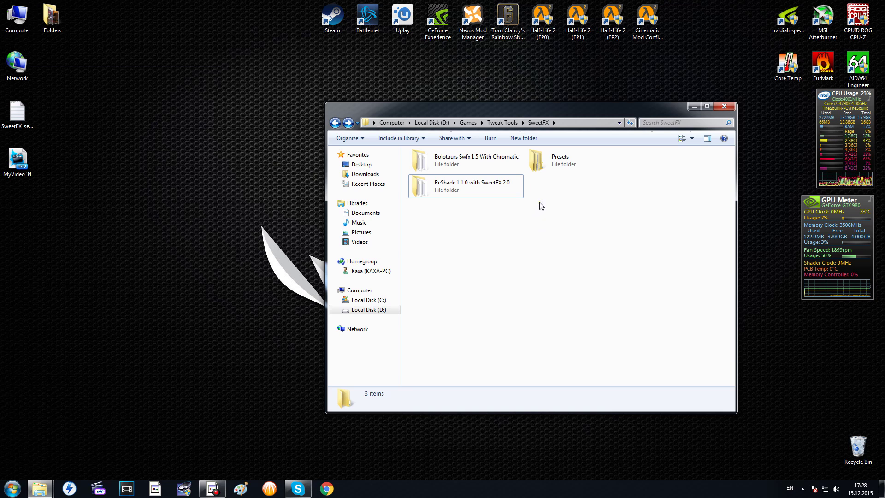
left_click(499, 167)
left_click(546, 222)
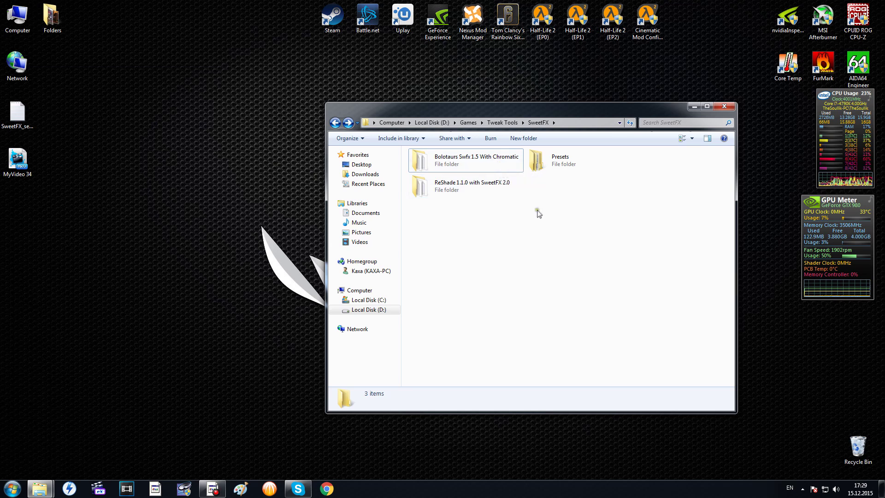
left_click(481, 190)
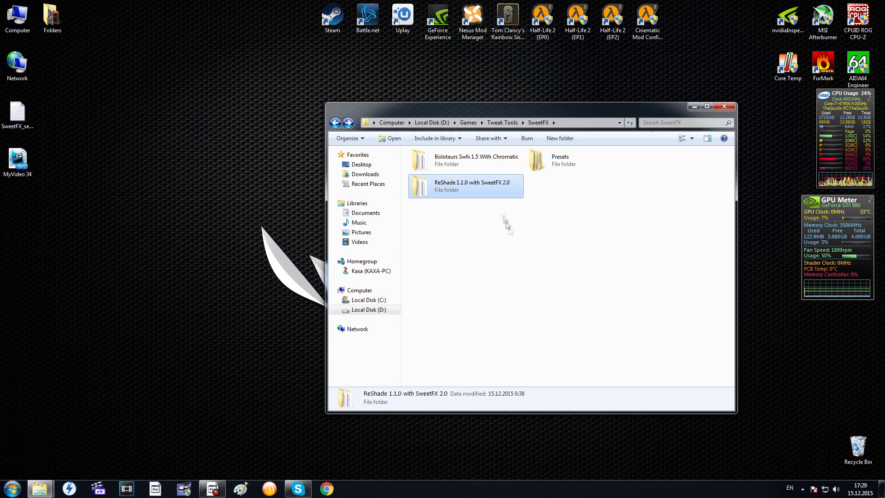
left_click(475, 164)
left_click(478, 189)
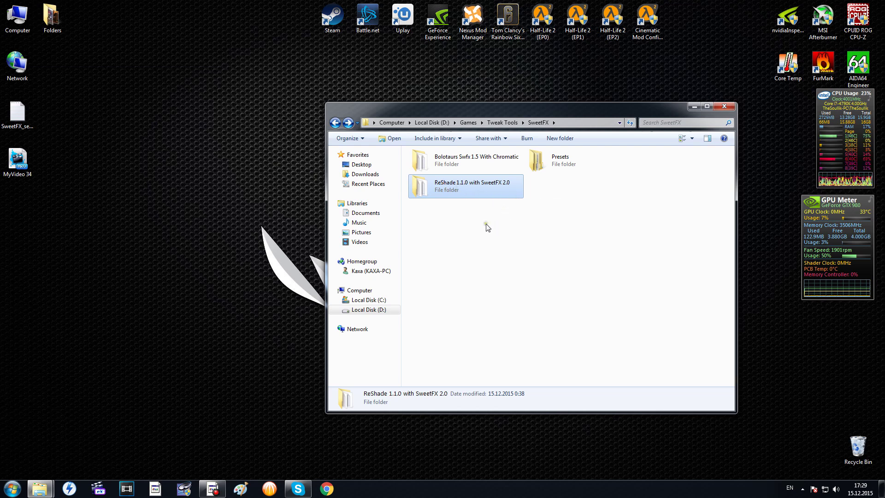
left_click(447, 156)
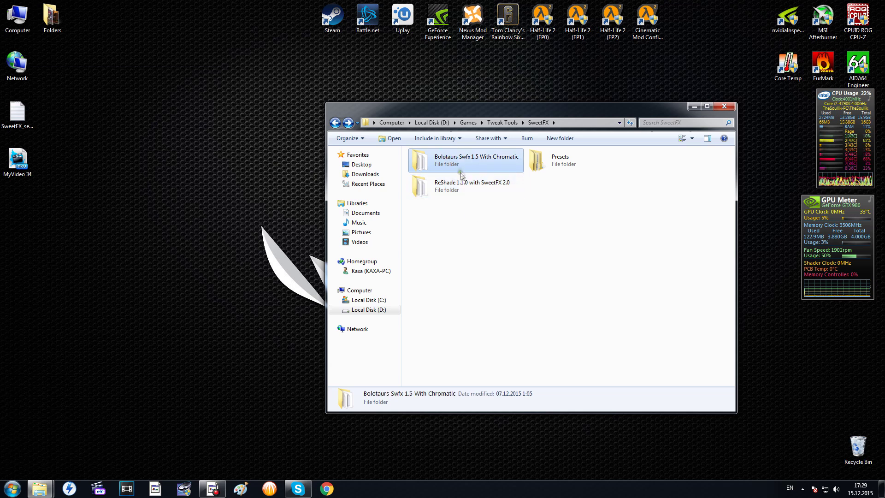
left_click(480, 221)
left_click(467, 164)
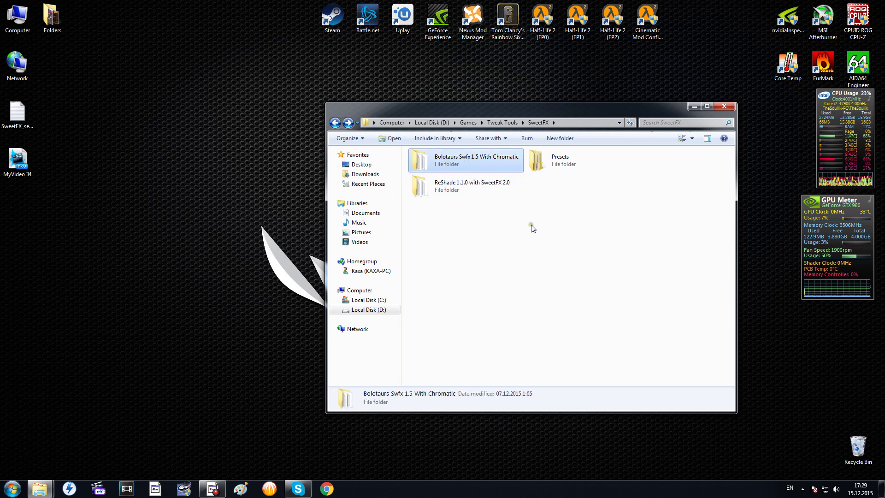
left_click(494, 188)
left_click(509, 223)
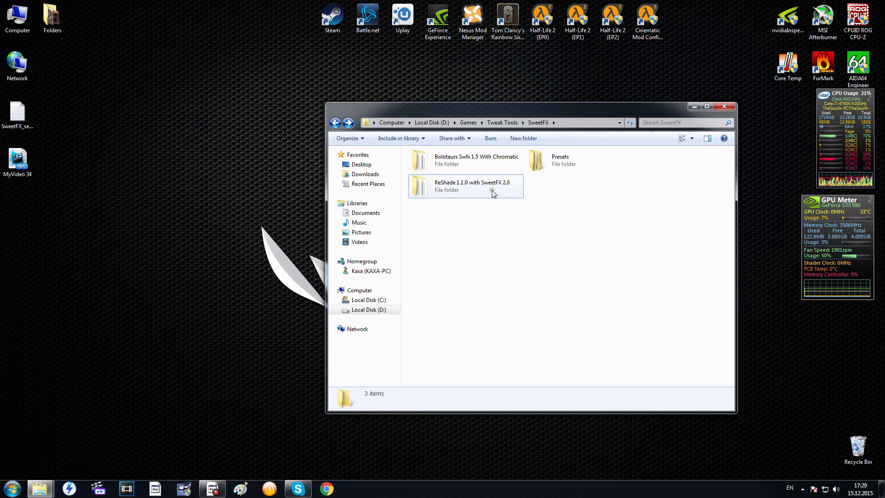
left_click(476, 193)
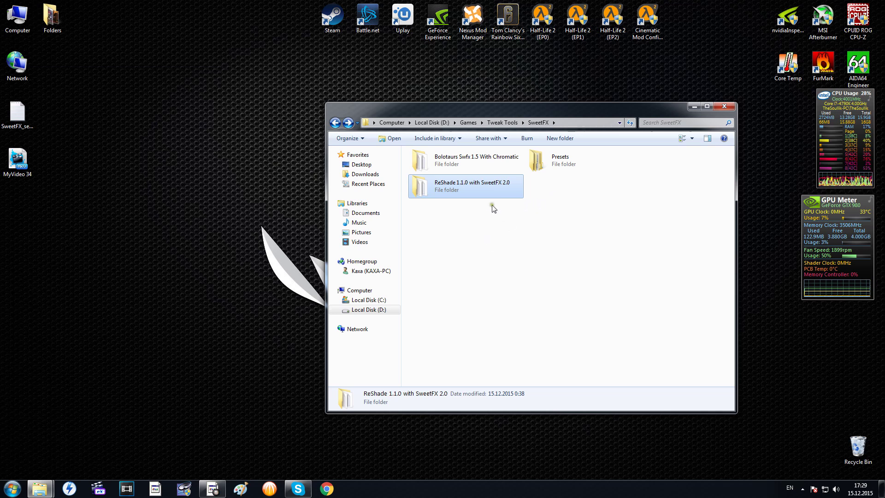
left_click(461, 159)
left_click(466, 184)
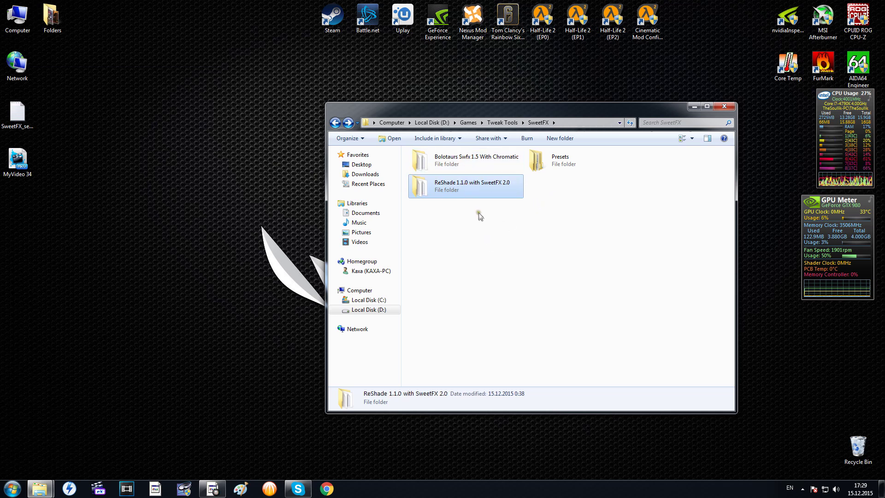
left_click(496, 216)
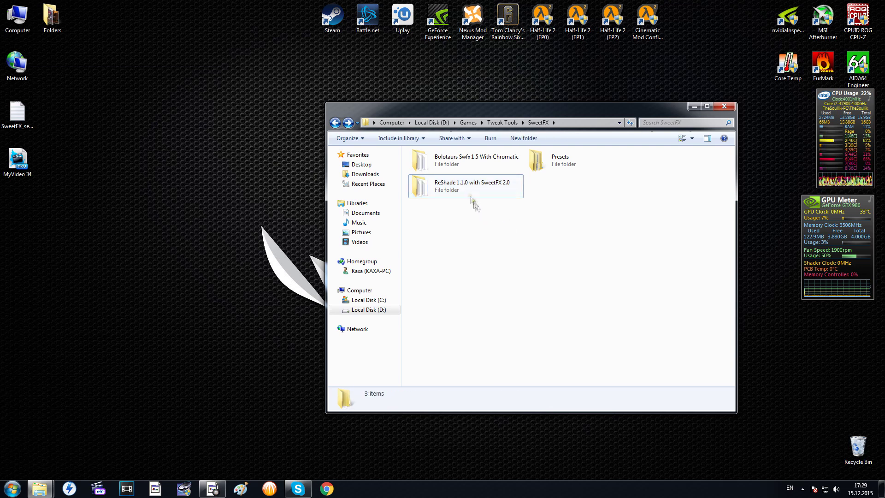
left_click(489, 169)
left_click(521, 228)
left_click(452, 194)
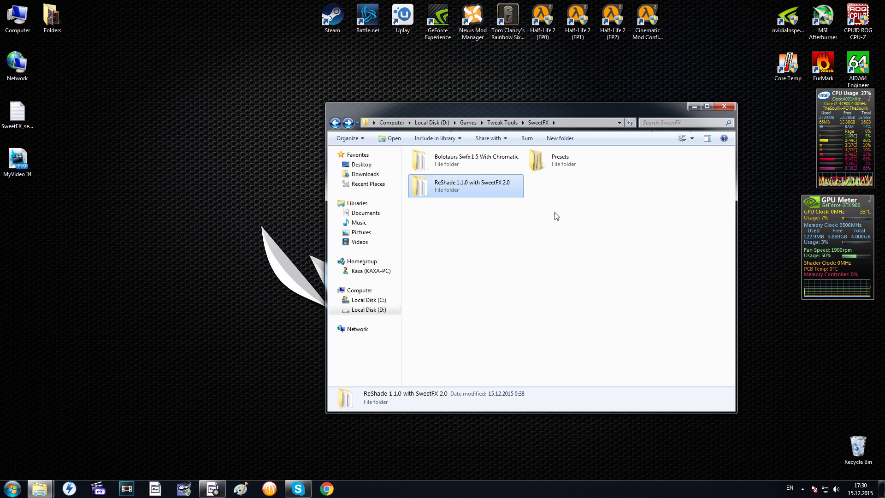
left_click(507, 210)
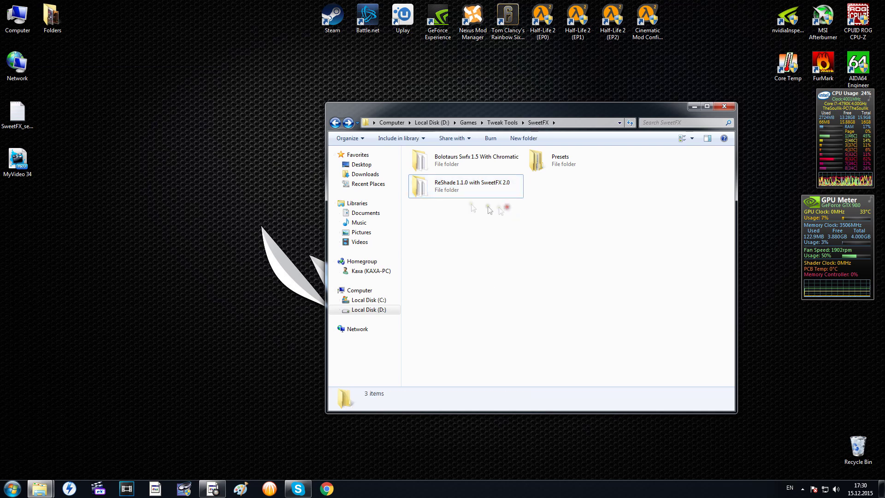
- Open the ReShade 1.1.0 with SweetFX 2.0 folder
left_click(451, 195)
left_click(550, 215)
double_click(477, 189)
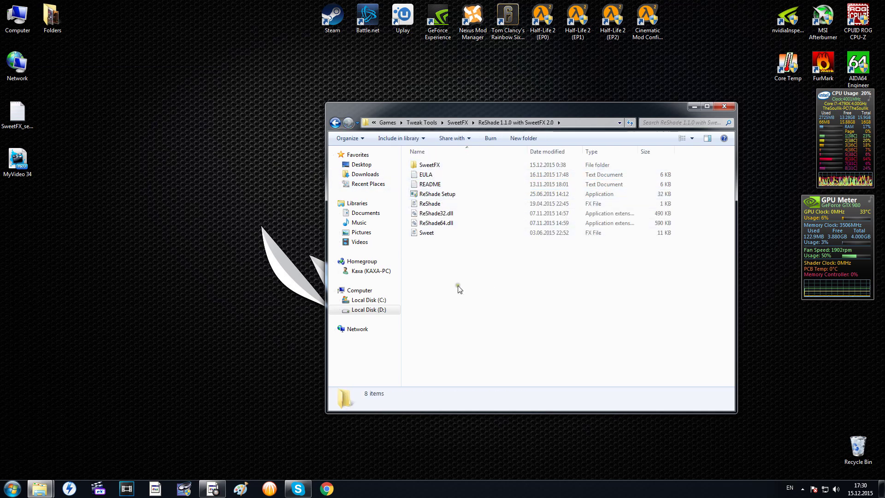
- Examine the files and the SweetFX subfolder that make up the ReShade 1.1.0 package
left_click_drag(450, 246, 429, 155)
left_click(465, 268)
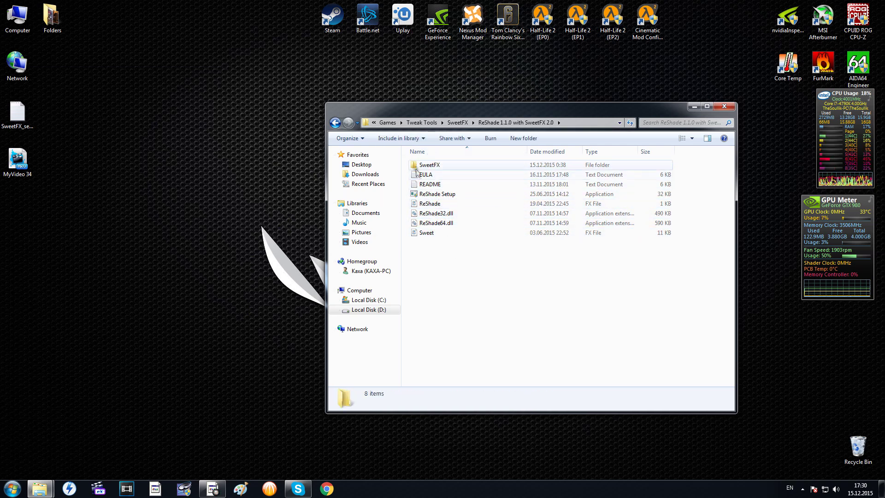
left_click_drag(449, 268, 435, 169)
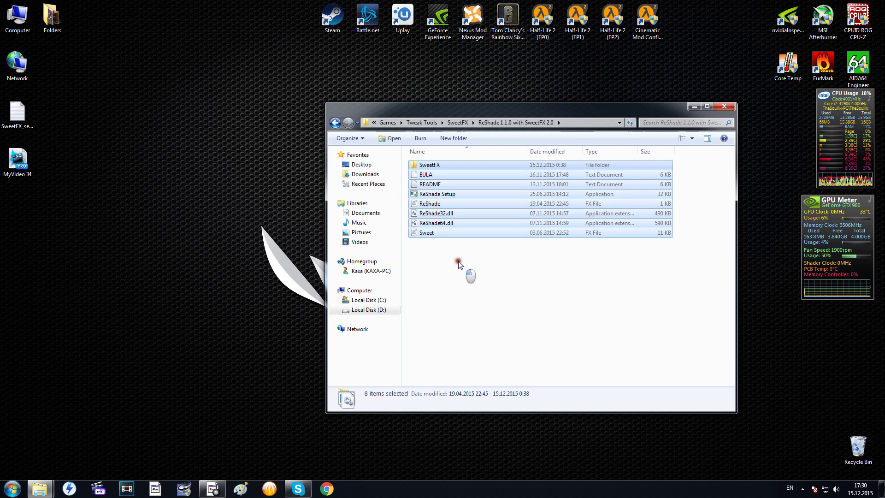
left_click(469, 272)
mouse_move(423, 495)
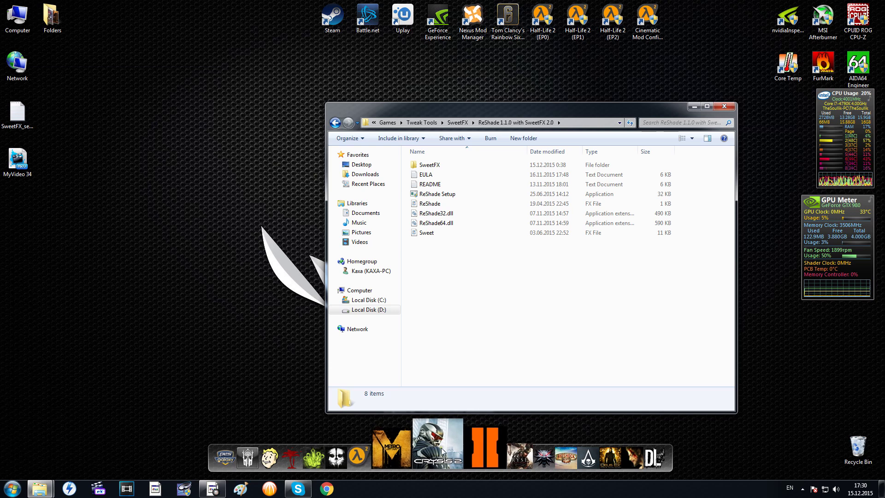
right_click(445, 292)
left_click(469, 340)
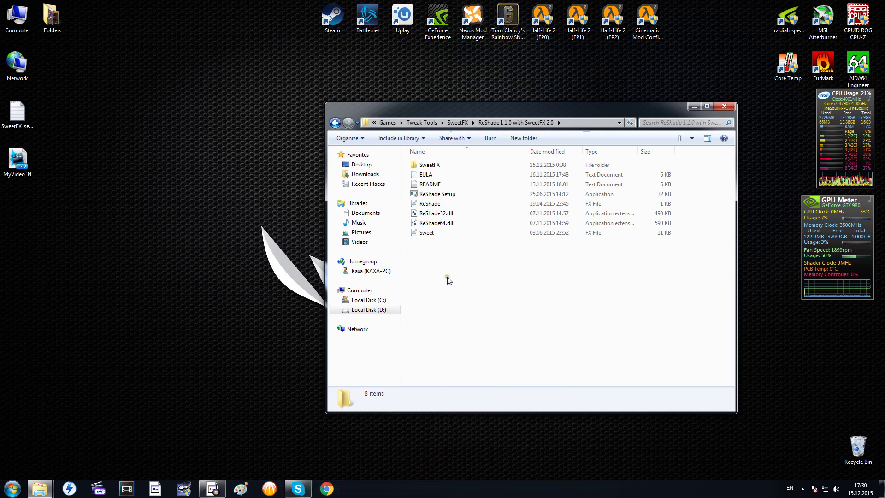
left_click(433, 166)
left_click(460, 278)
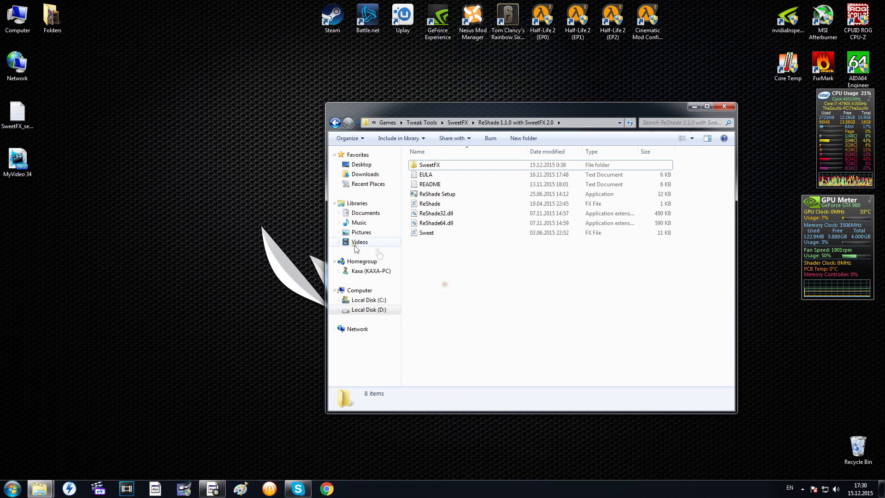
- Switch to the Crysis 2 - Maximum Edition folder, open its bin32 subfolder and locate the Crysis2 application
mouse_move(40, 488)
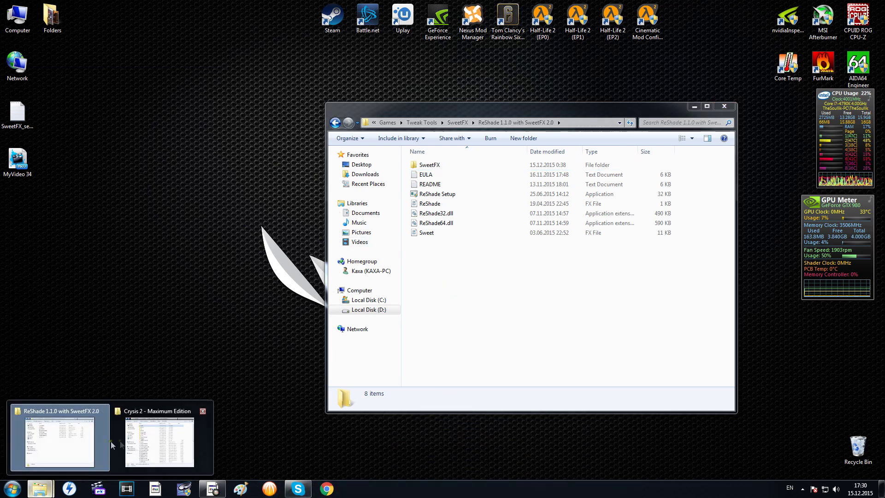
left_click(156, 440)
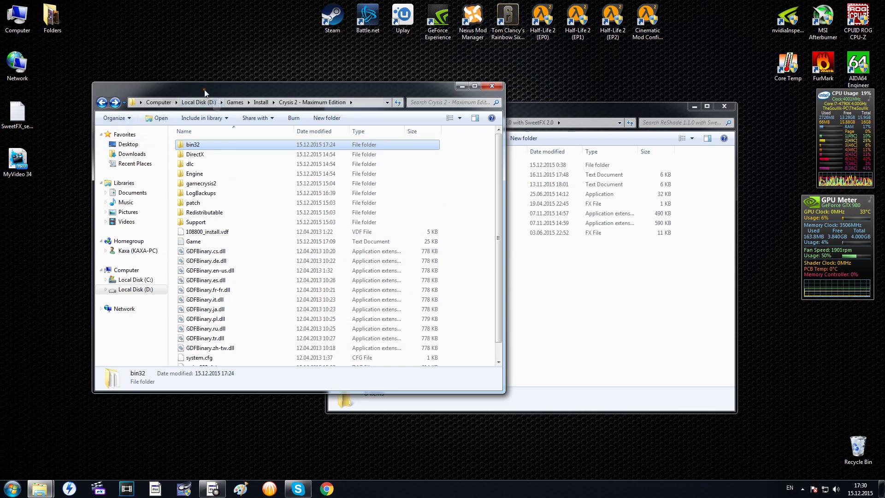
left_click_drag(295, 87, 290, 77)
scroll(382, 196, "down", 1)
scroll(332, 195, "up", 1)
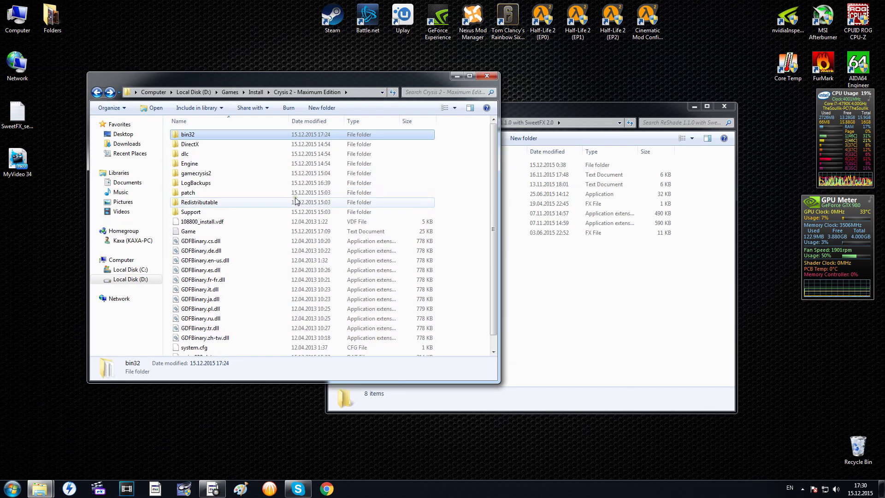
scroll(232, 202, "down", 1)
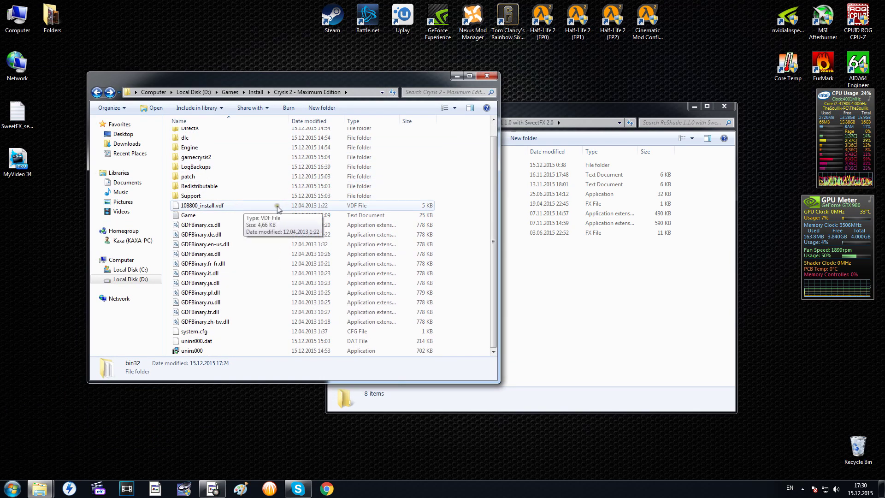
scroll(199, 137, "up", 1)
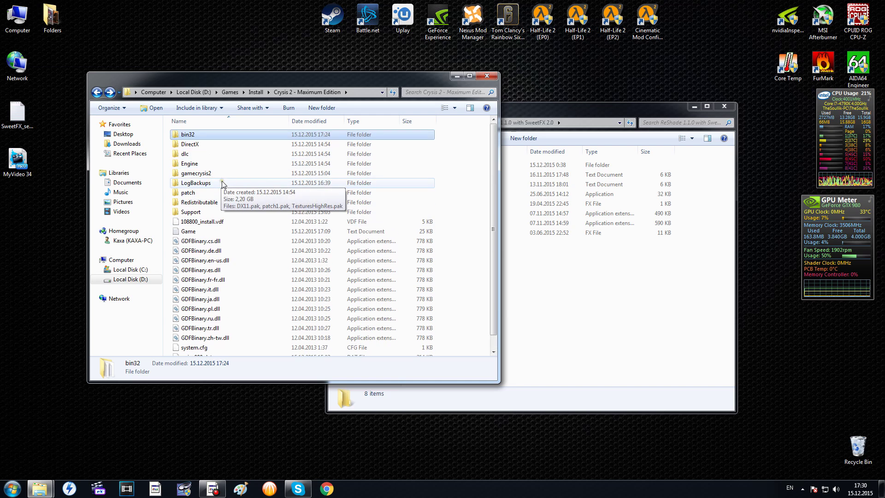
double_click(194, 135)
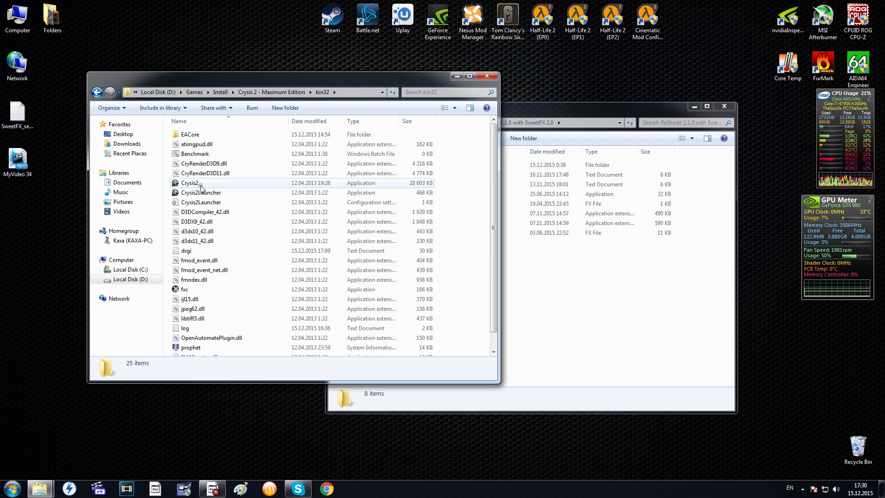
left_click(187, 183)
left_click(167, 192)
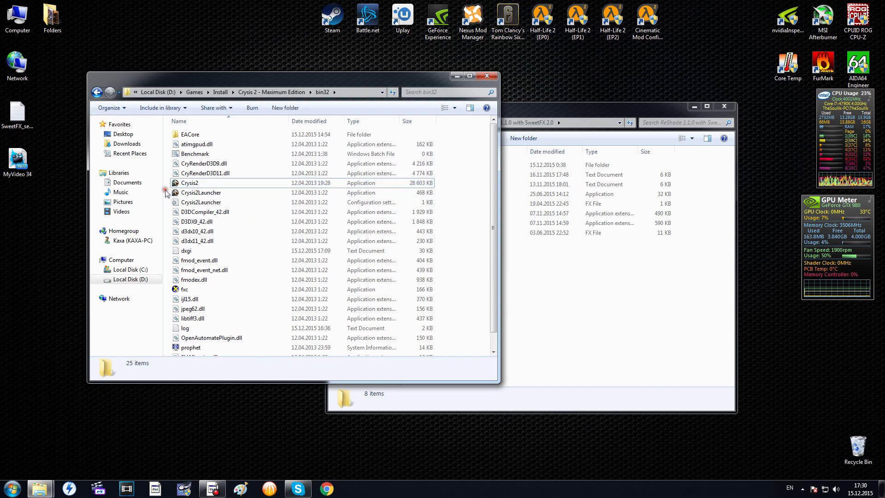
- Return to the ReShade 1.1.0 with SweetFX 2.0 folder window and locate the ReShade Setup application
left_click(551, 294)
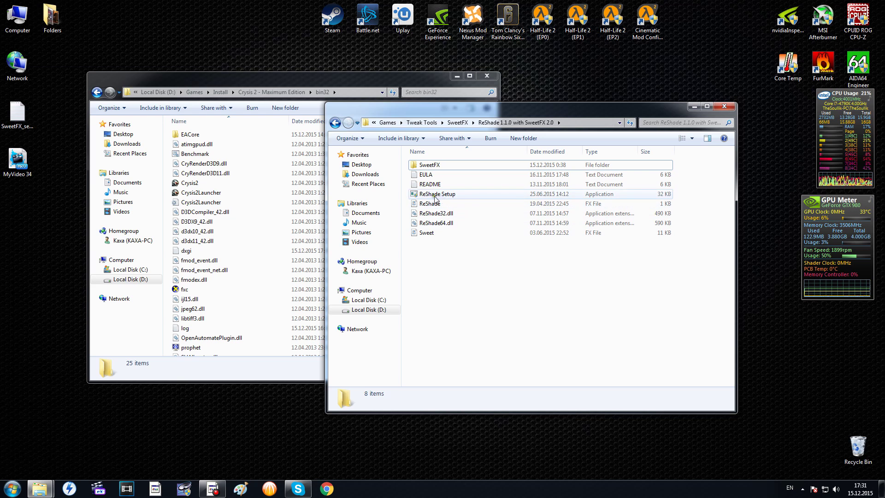
mouse_move(433, 198)
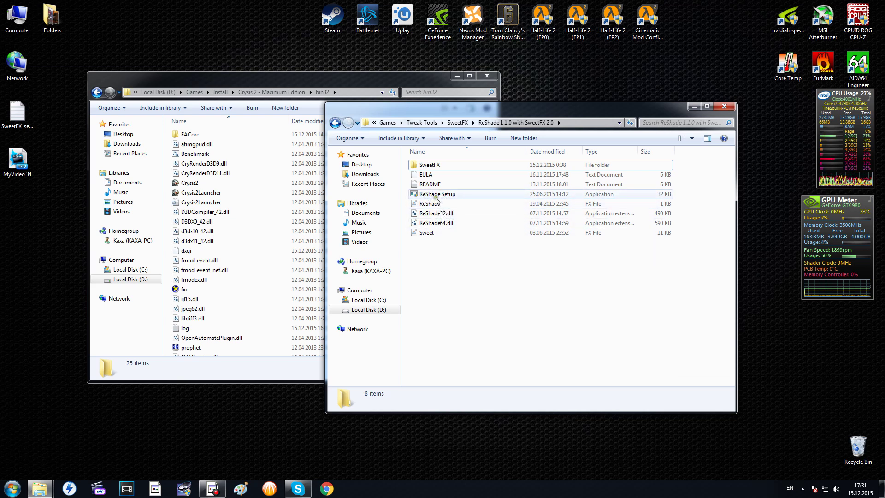
left_click(435, 197)
left_click(457, 261)
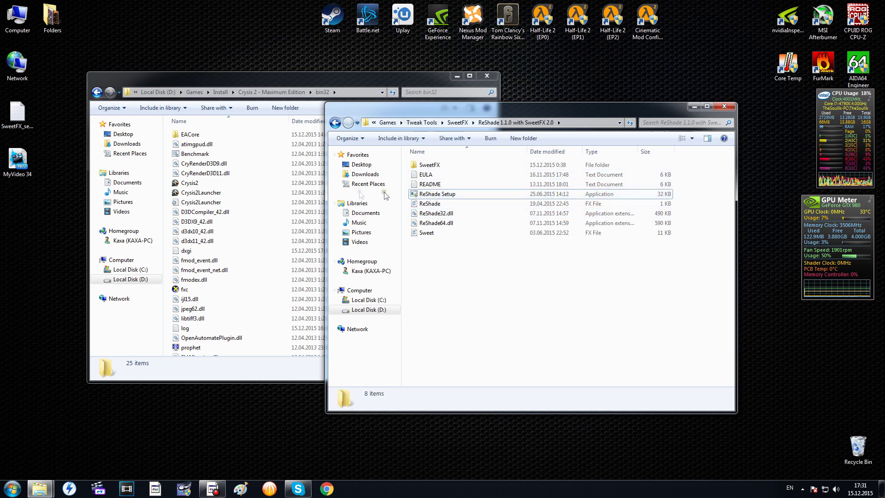
- Run ReShade Setup and select the Crysis2 application in the game's bin32 folder as the target game
double_click(438, 194)
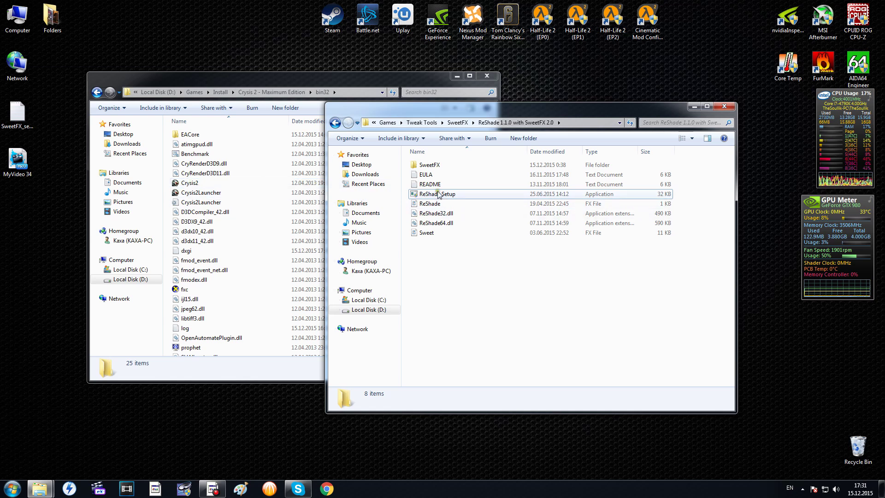
left_click(439, 194)
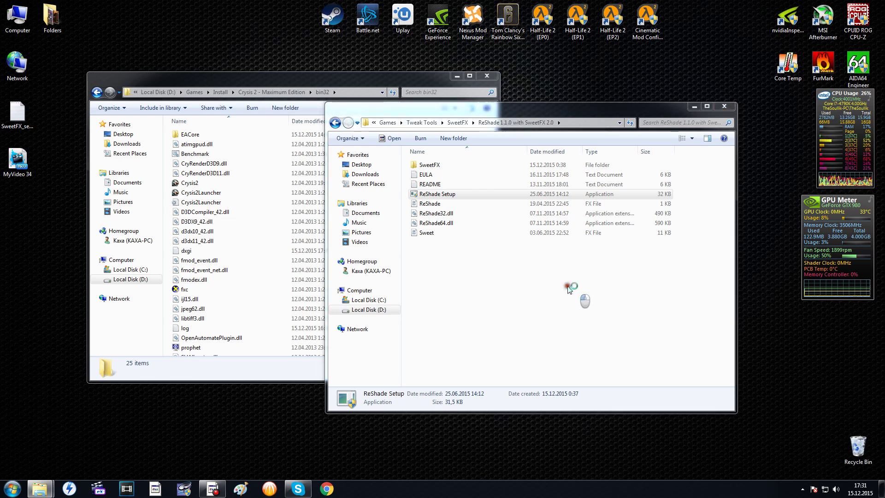
left_click_drag(207, 91, 230, 37)
left_click(232, 37)
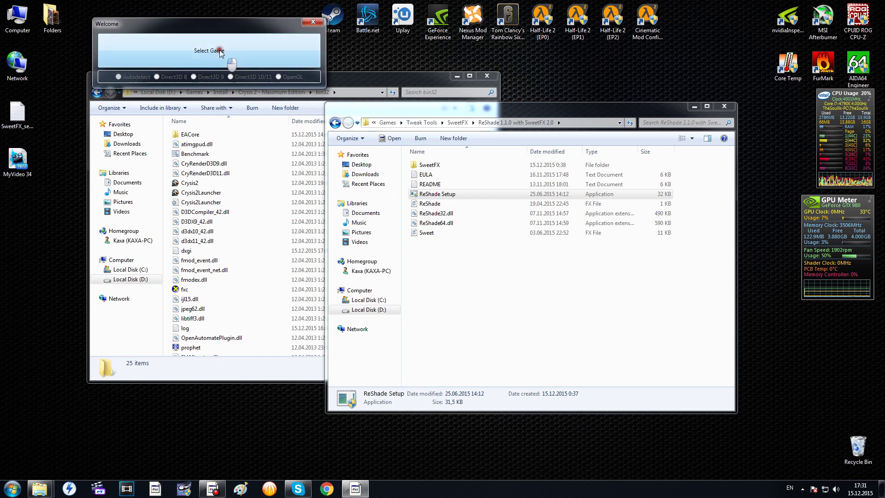
left_click_drag(238, 37, 395, 86)
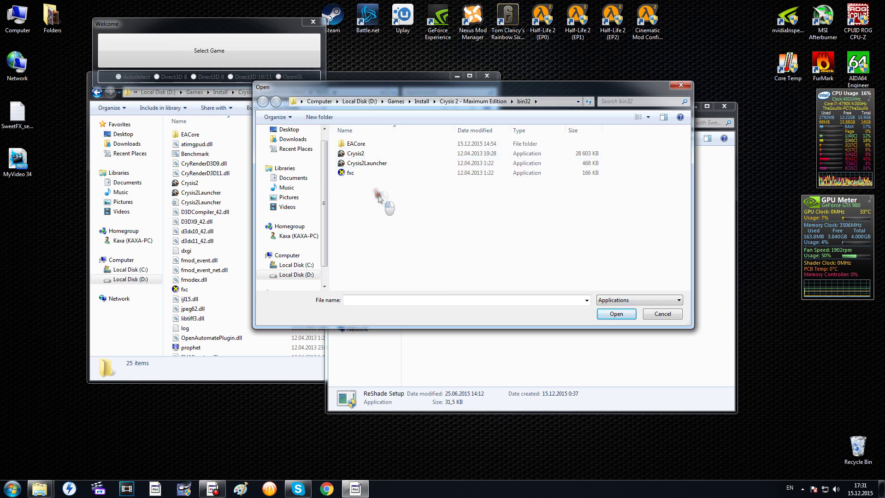
left_click(369, 153)
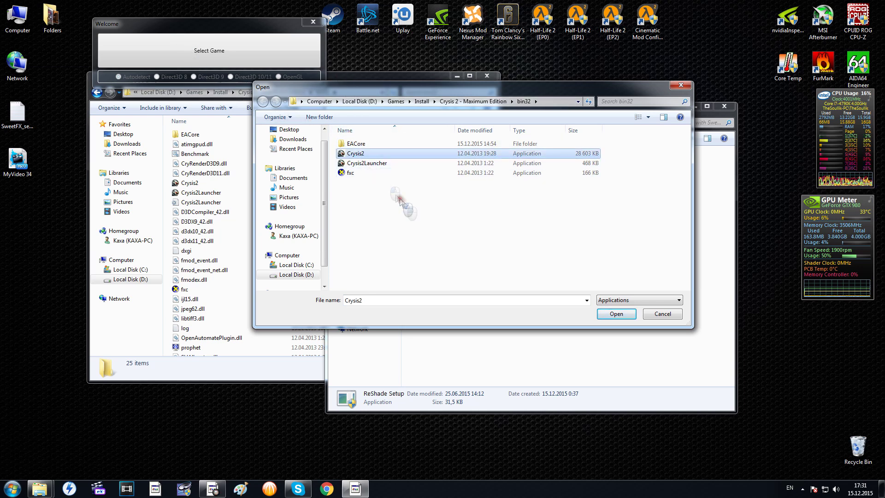
left_click(616, 313)
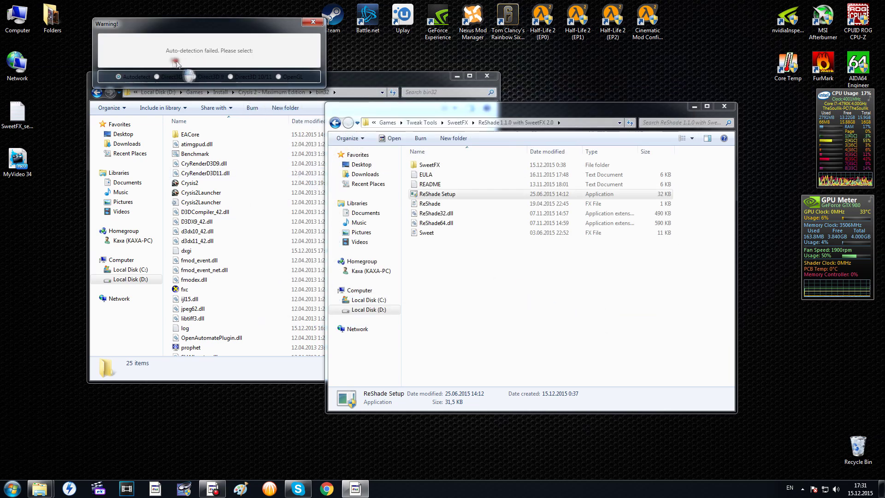
- Choose Direct3D 10/11 as the rendering API to install ReShade, and close the setup without running the game
left_click_drag(152, 35, 474, 265)
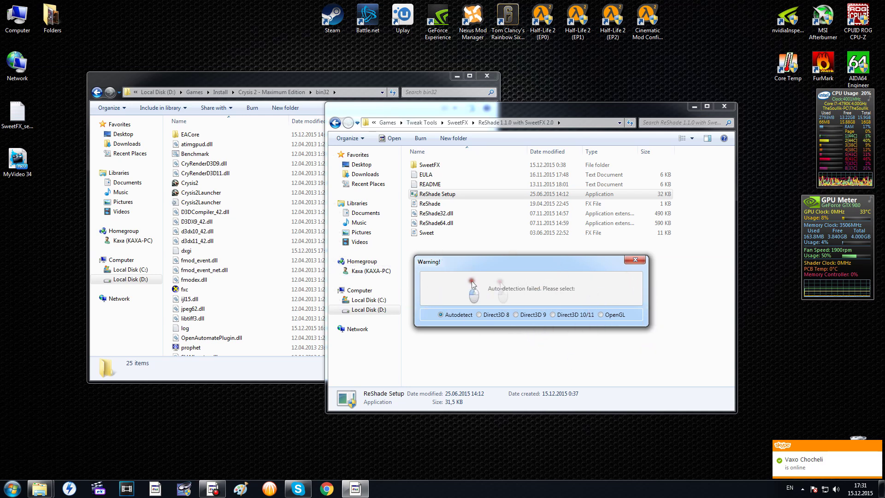
left_click_drag(578, 262, 572, 265)
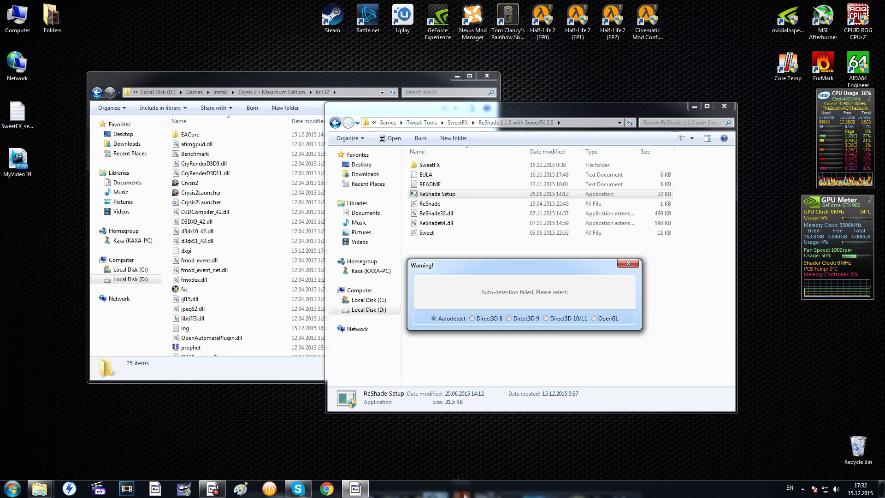
mouse_move(461, 490)
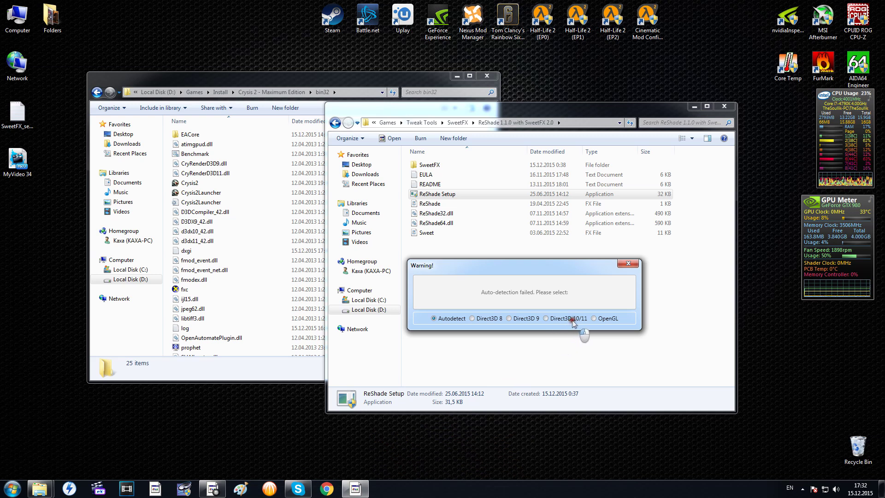
left_click(547, 318)
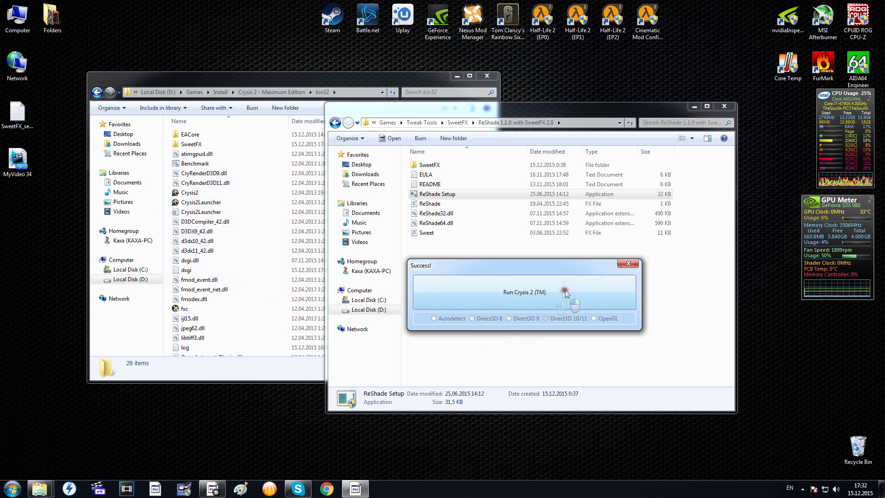
left_click(627, 263)
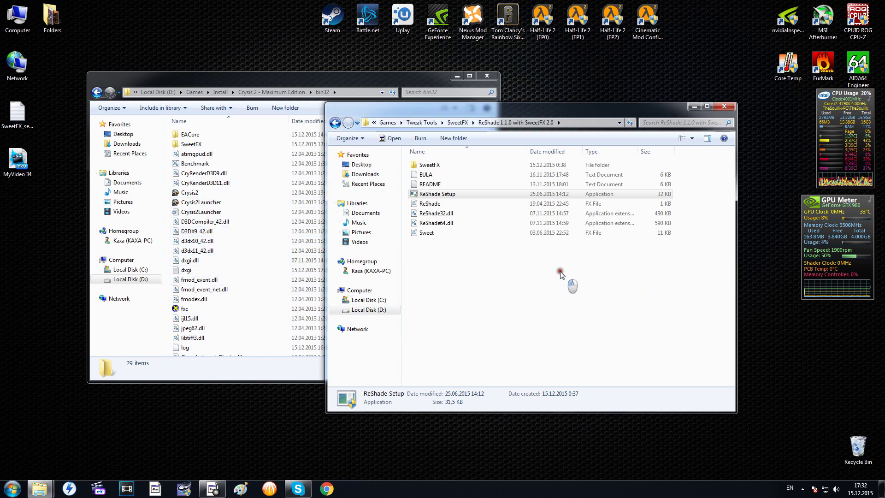
left_click(521, 276)
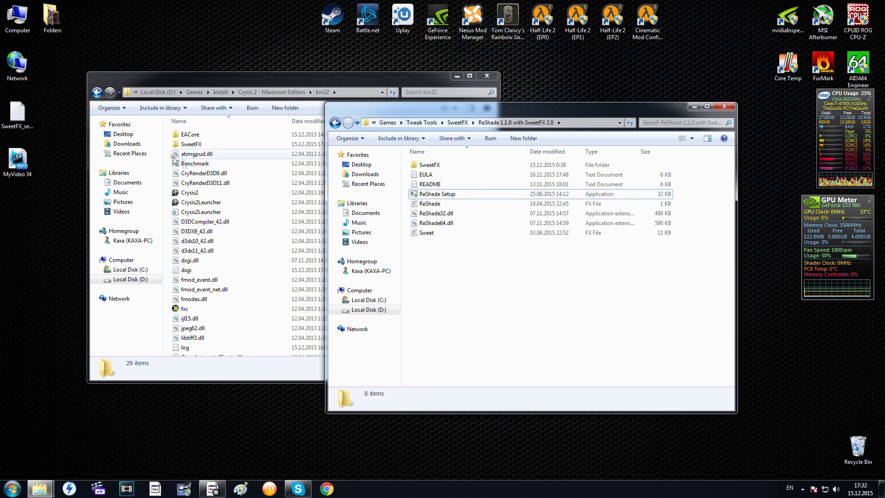
- Examine the files that the setup added to the Crysis 2 bin32 folder, including the contents of its SweetFX subfolder
left_click(209, 82)
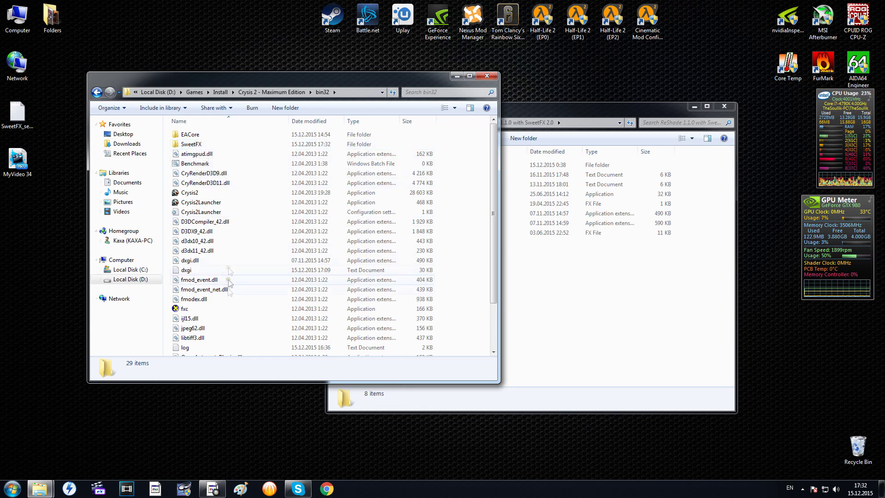
scroll(218, 199, "down", 2)
scroll(217, 199, "up", 3)
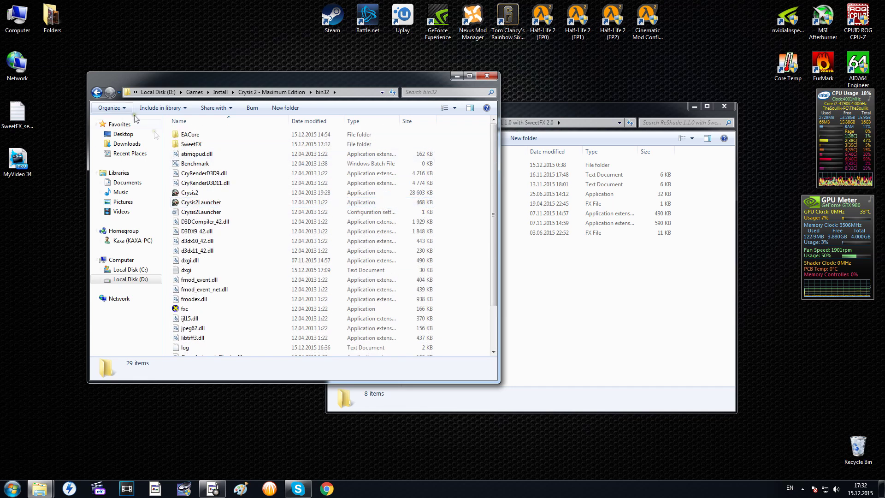
left_click(97, 91)
double_click(194, 134)
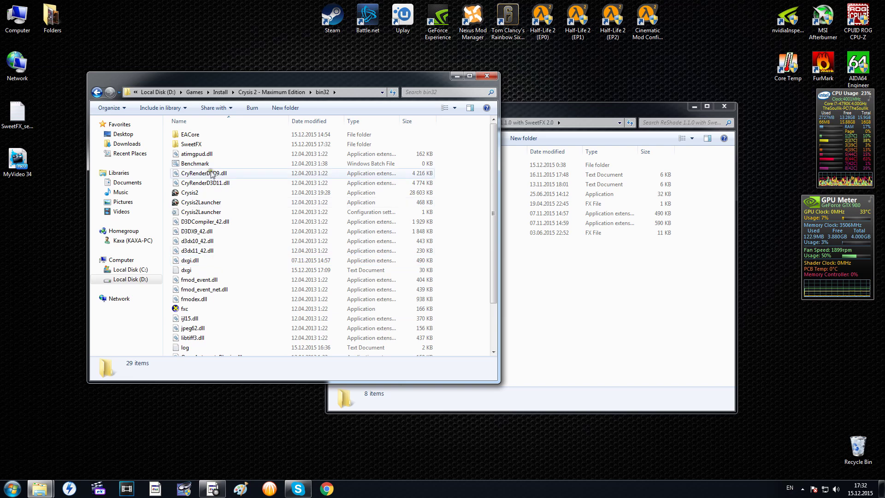
double_click(202, 146)
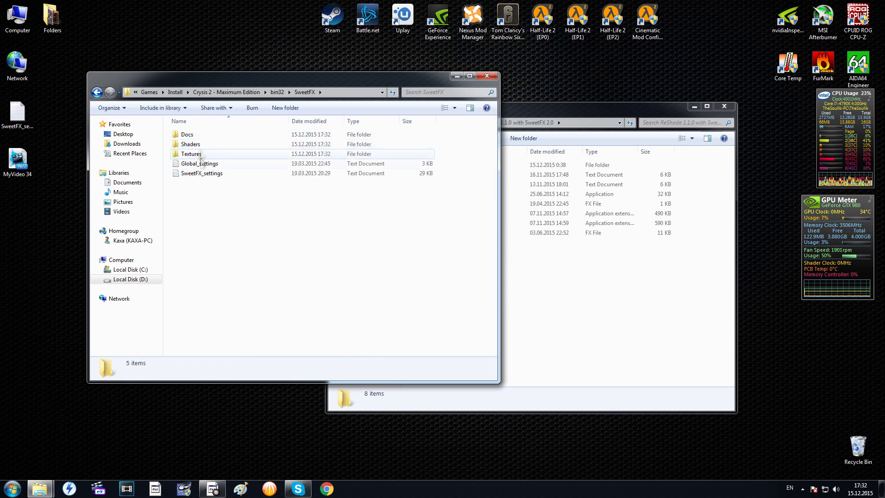
left_click(97, 92)
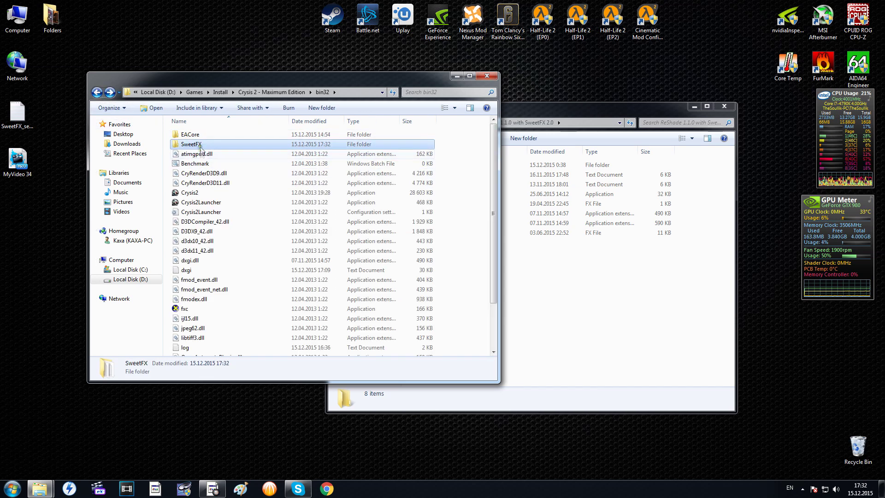
scroll(205, 211, "down", 3)
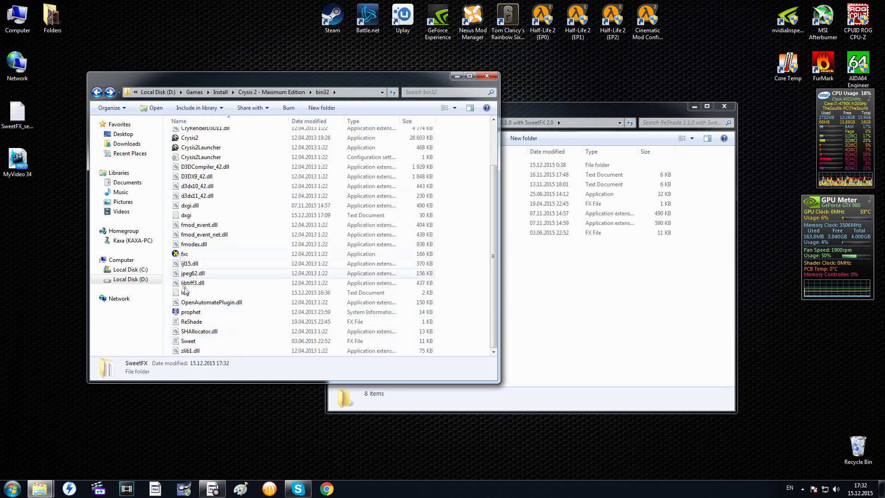
scroll(208, 197, "up", 3)
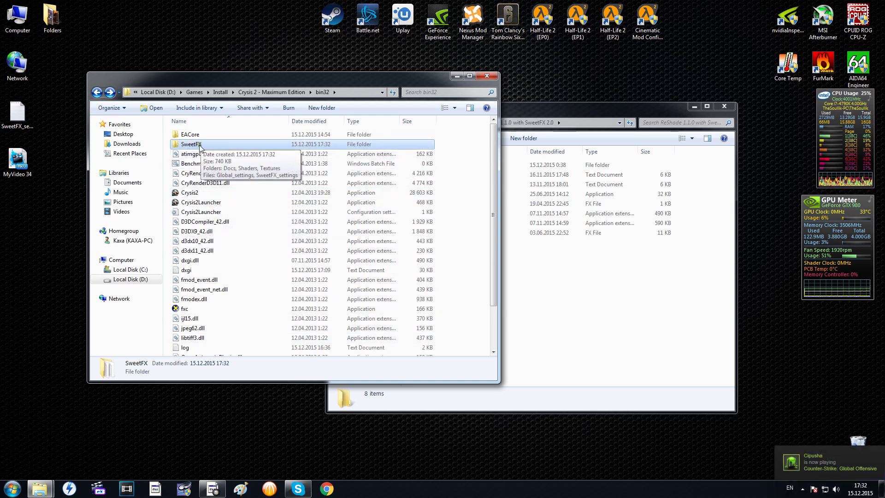
- Open the SweetFX_settings text file from the SweetFX subfolder of bin32 in Notepad
double_click(200, 146)
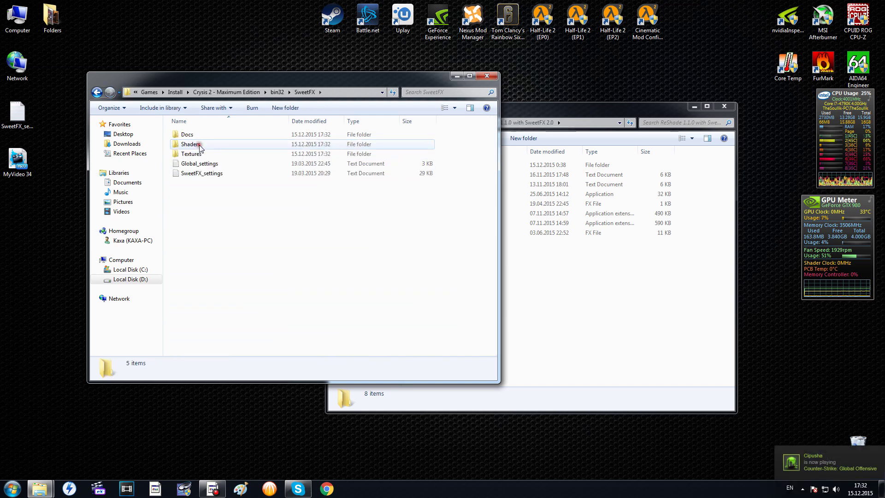
left_click(204, 176)
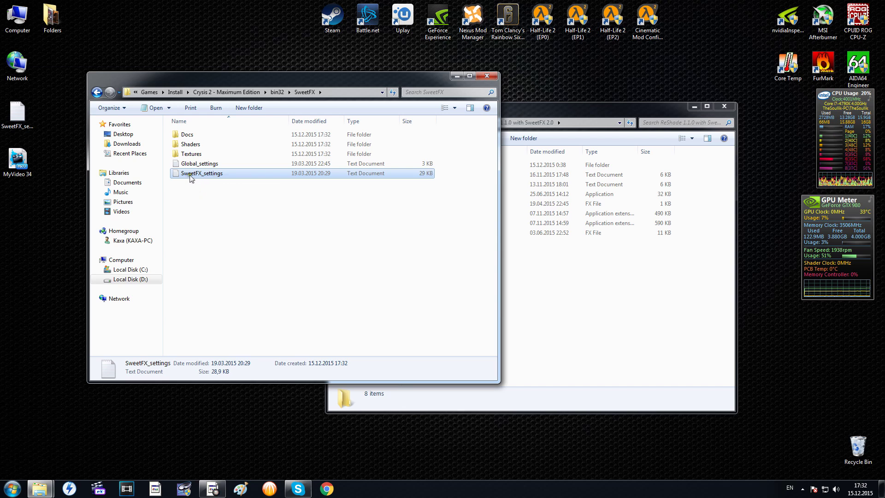
left_click(221, 198)
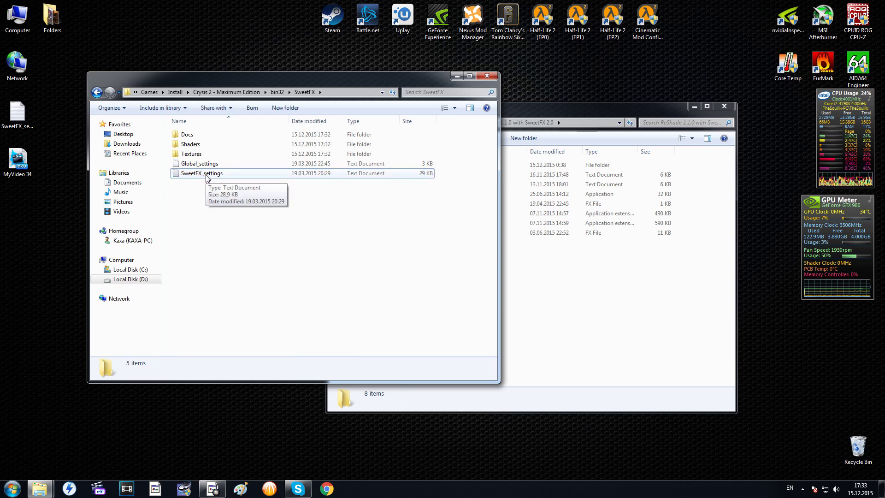
left_click(206, 178)
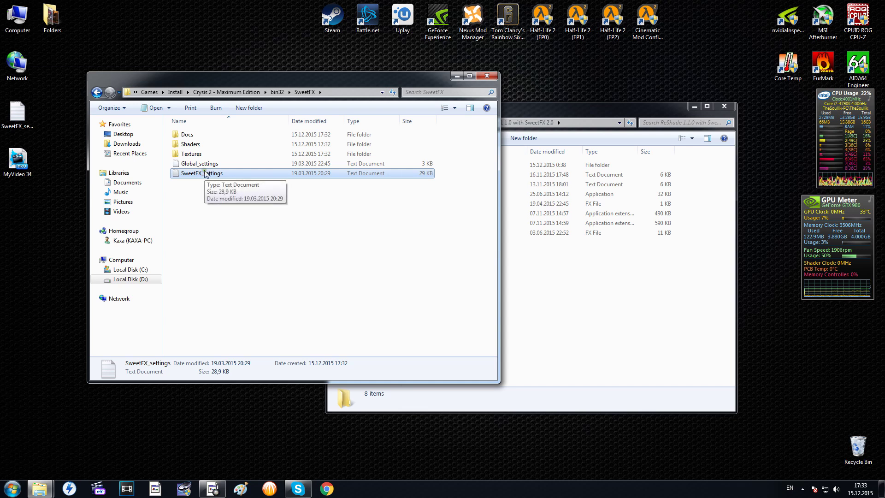
double_click(208, 175)
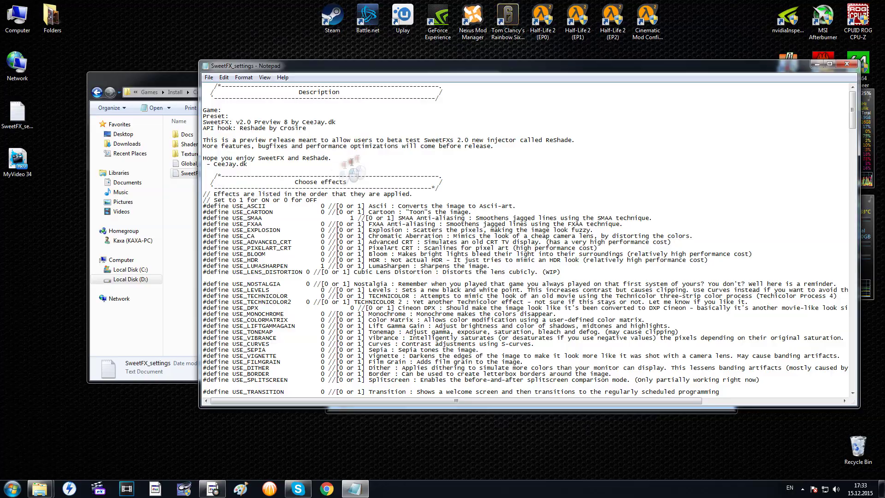
left_click_drag(399, 69, 357, 66)
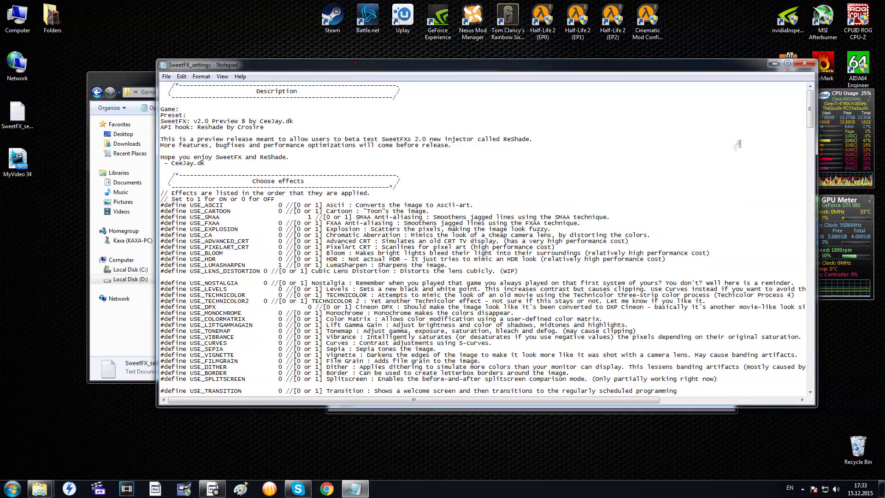
- Examine the on/off values in the Choose effects list and the description of the Chromatic Aberration effect
mouse_move(814, 125)
left_mouse_down()
mouse_move(813, 265)
mouse_move(813, 113)
left_mouse_up()
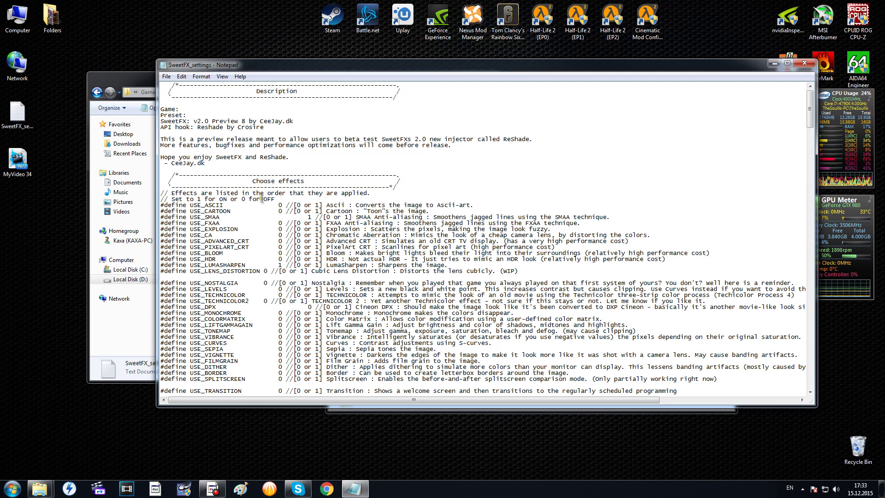
left_click_drag(279, 210, 307, 382)
left_click(323, 259)
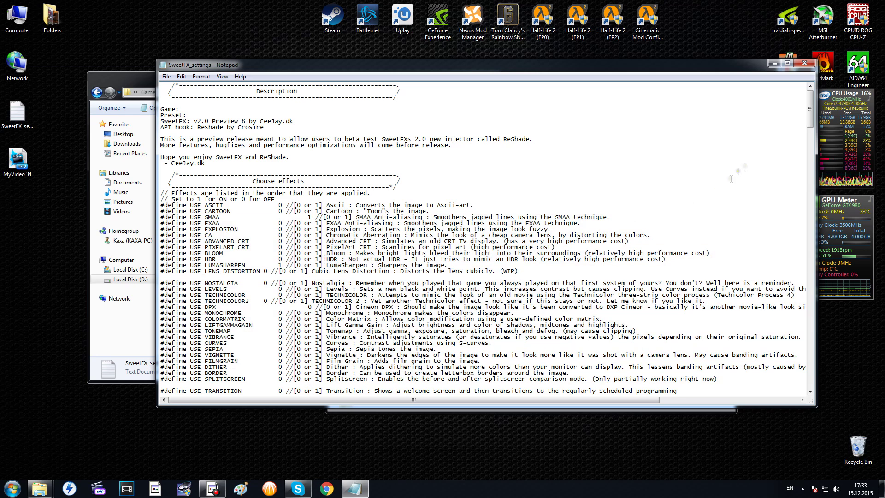
scroll(161, 181, "down", 3)
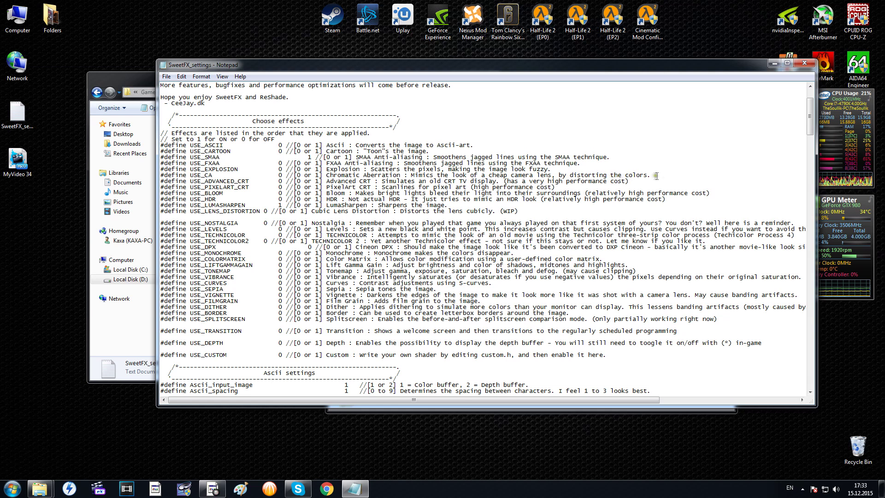
left_click_drag(412, 175, 651, 175)
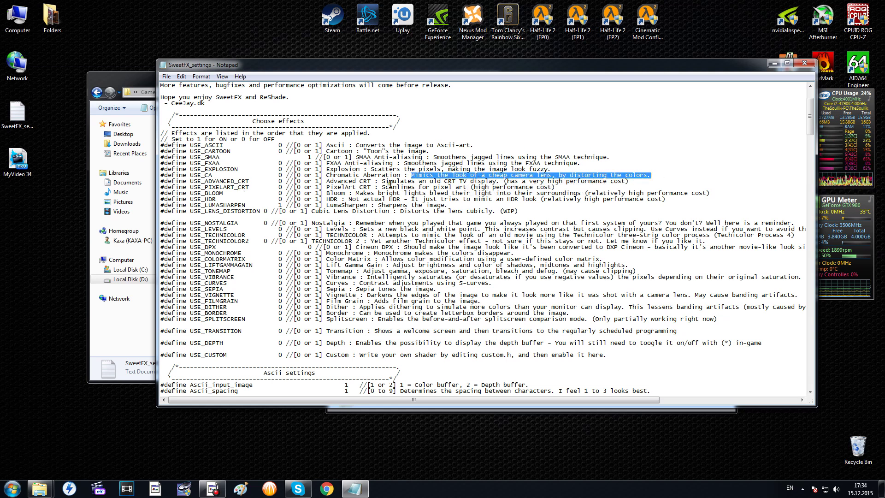
left_click(326, 176)
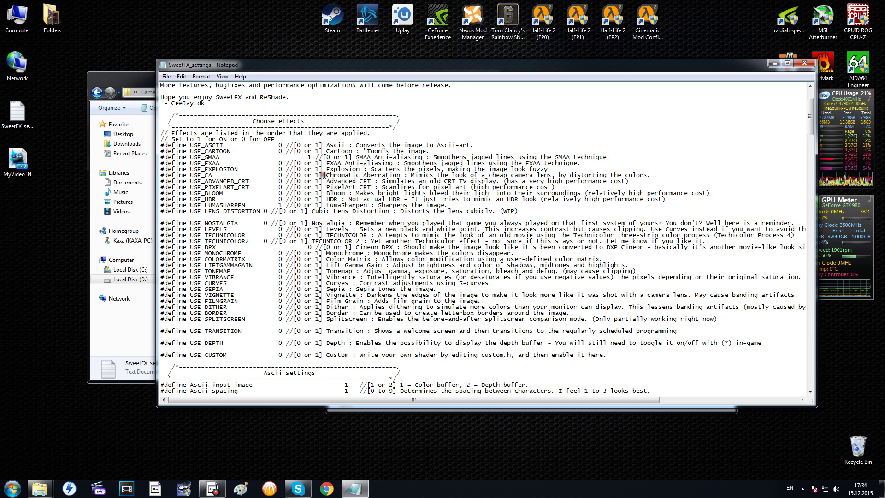
- Set USE_CA to 1 in the Choose effects list to turn on Chromatic Aberration
double_click(280, 175)
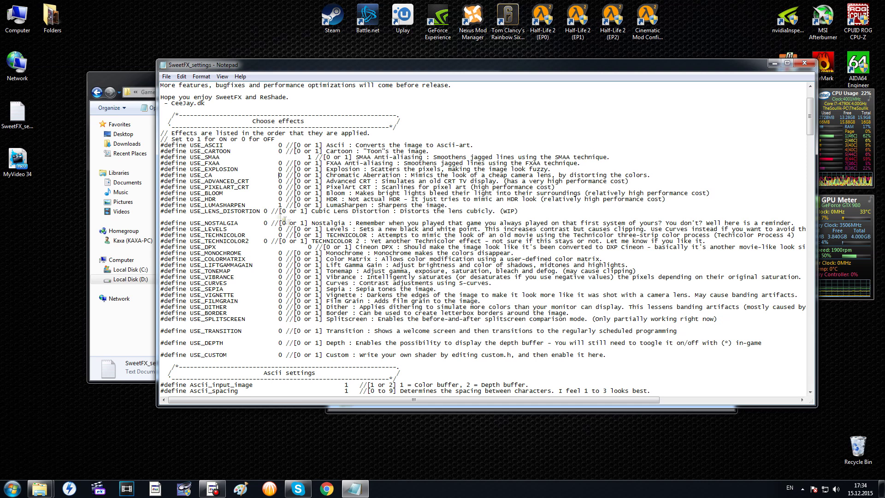
scroll(277, 210, "down", 1)
scroll(282, 191, "up", 2)
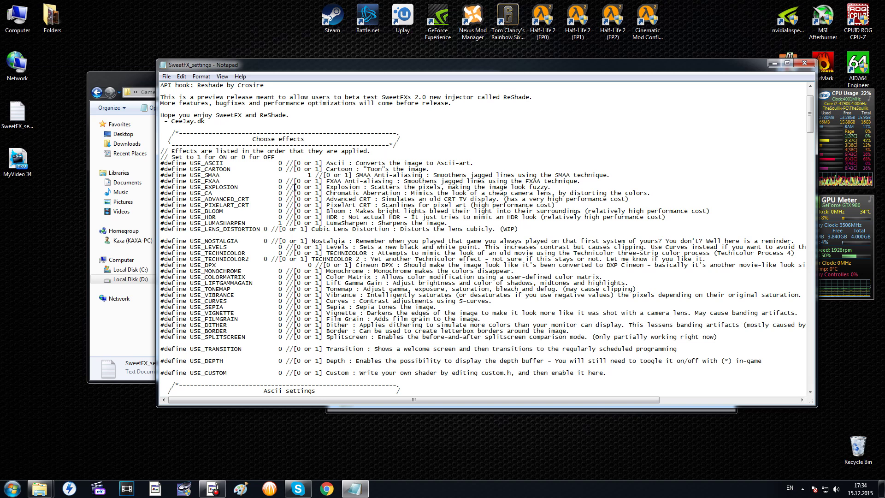
key("BackSpace")
type("1")
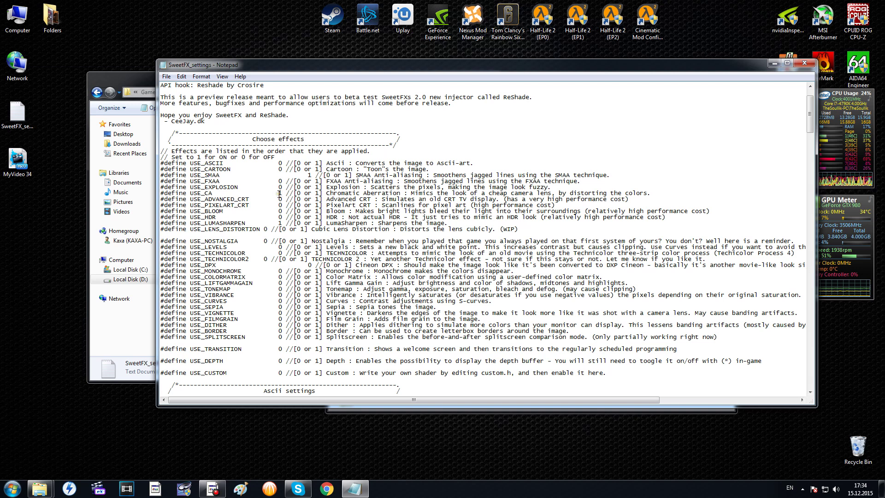
double_click(280, 193)
type("1")
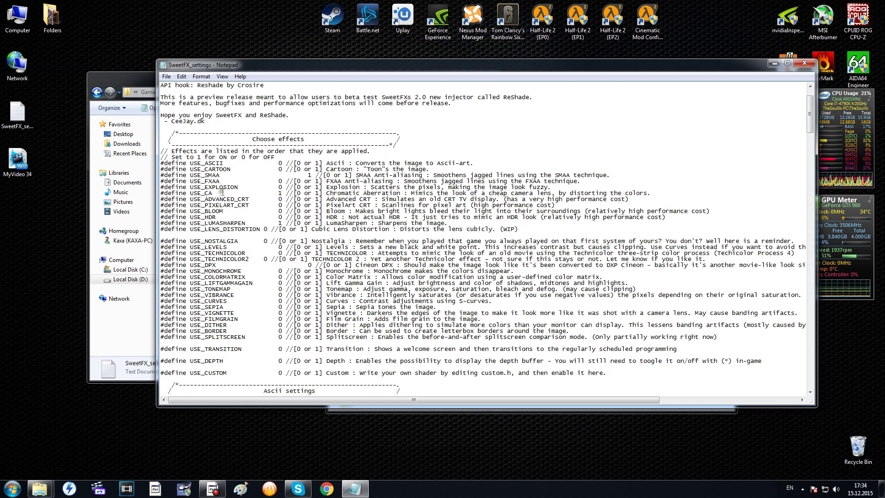
left_click(166, 77)
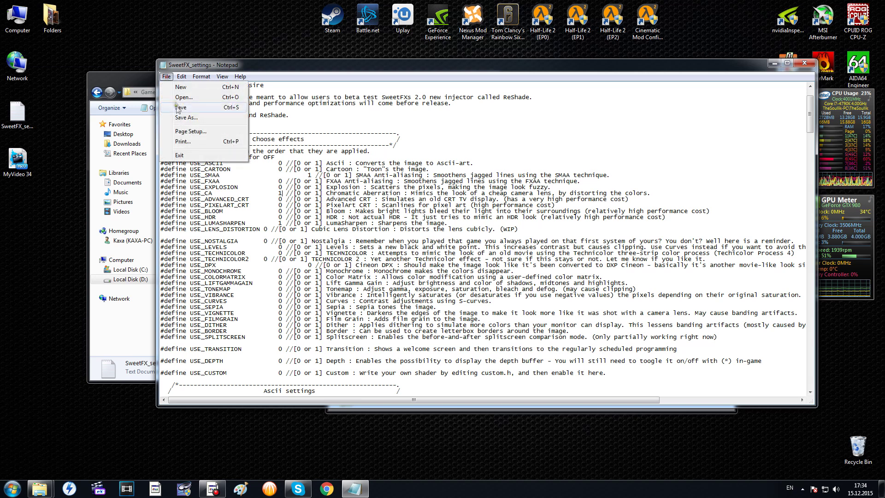
left_click(166, 78)
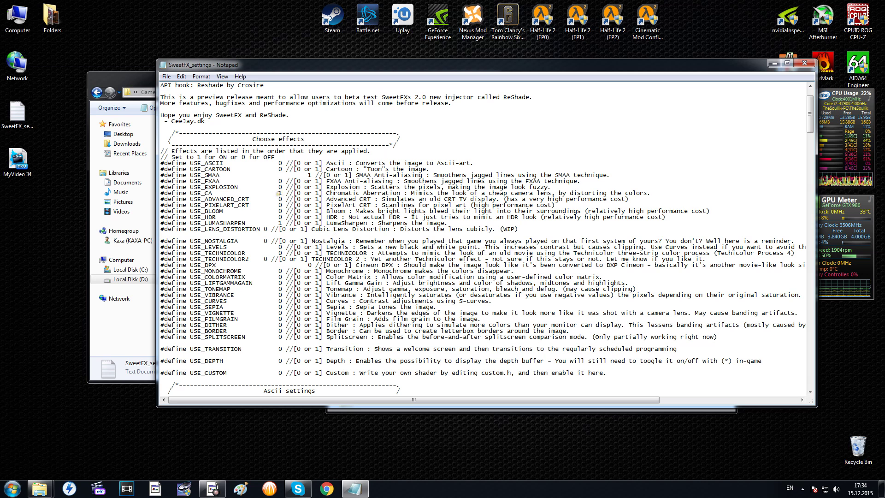
- Examine the Chromatic Aberration settings section, including the Chromatic_shift and Chromatic_strength values
scroll(288, 204, "down", 3)
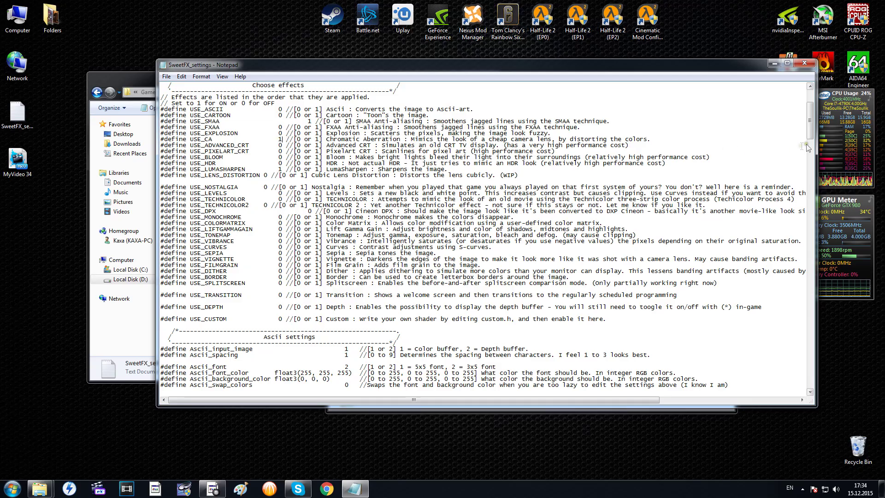
left_click_drag(812, 123, 813, 169)
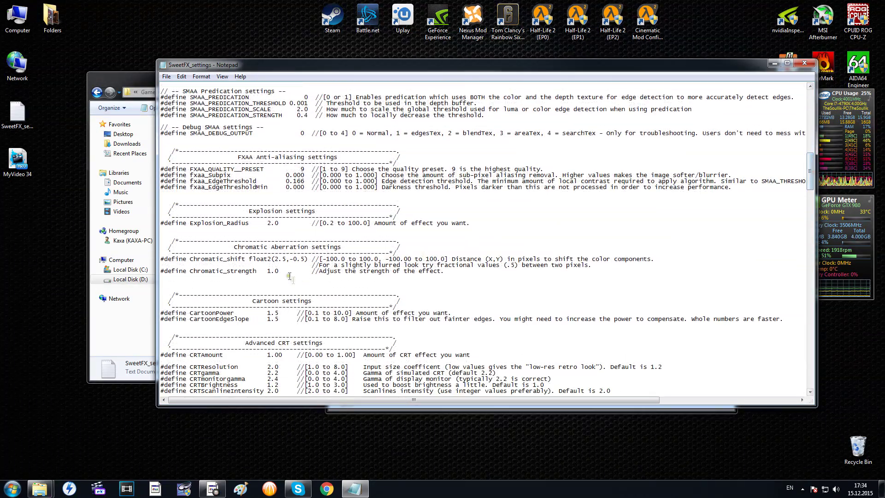
left_click_drag(232, 247, 344, 247)
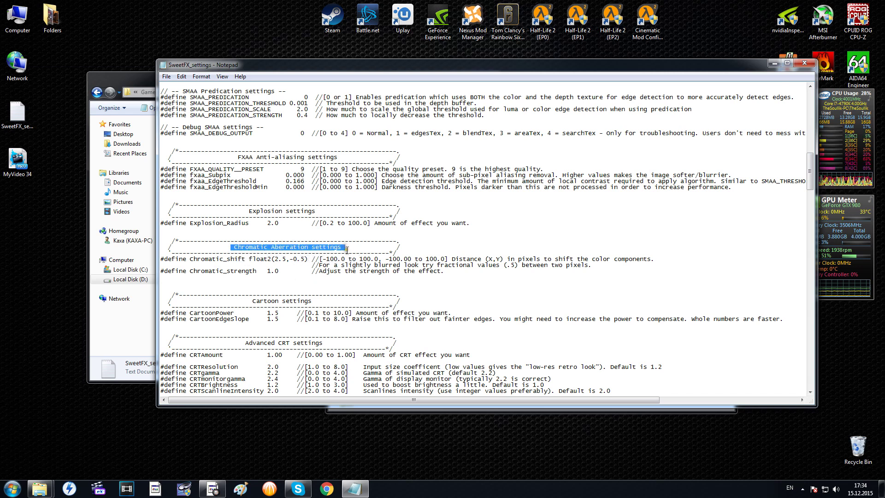
left_click(299, 267)
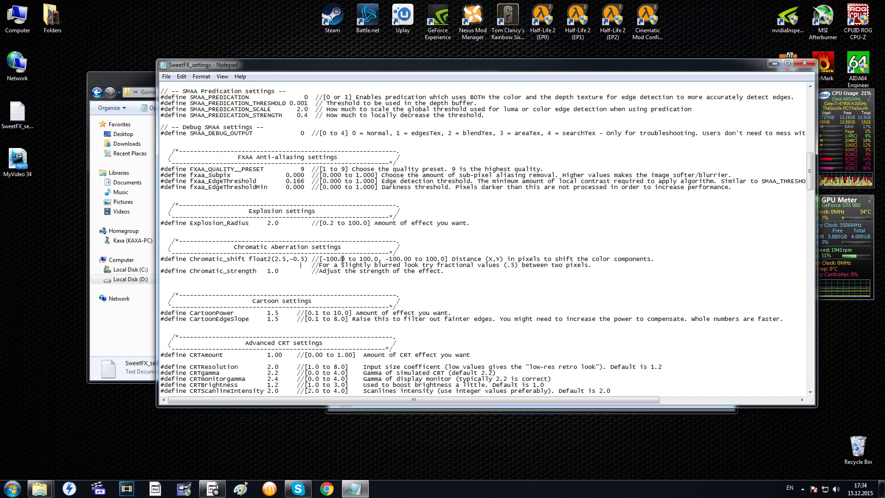
left_click(268, 271)
left_click(281, 259)
left_click(296, 259)
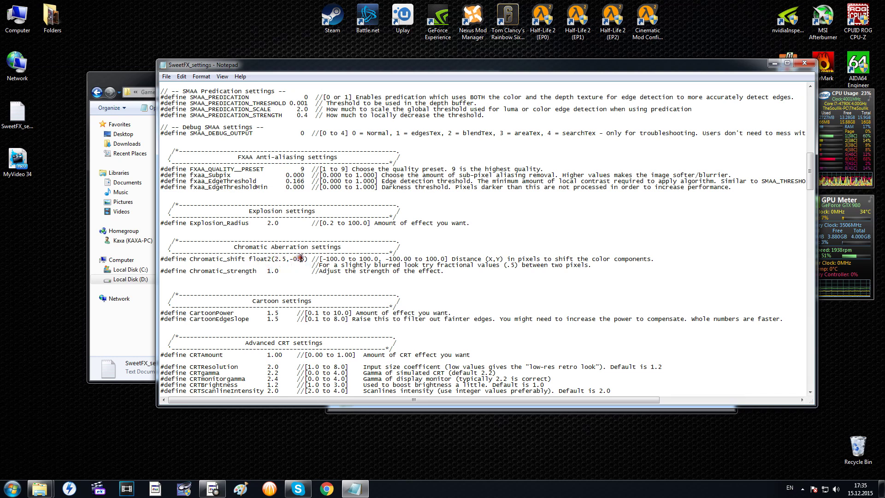
left_click(283, 259)
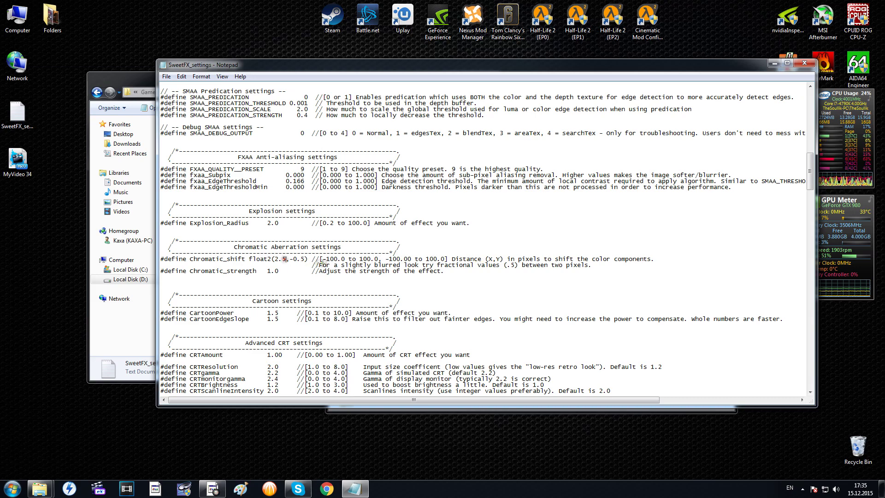
- Close the SweetFX_settings file without saving its changes
scroll(325, 264, "up", 20)
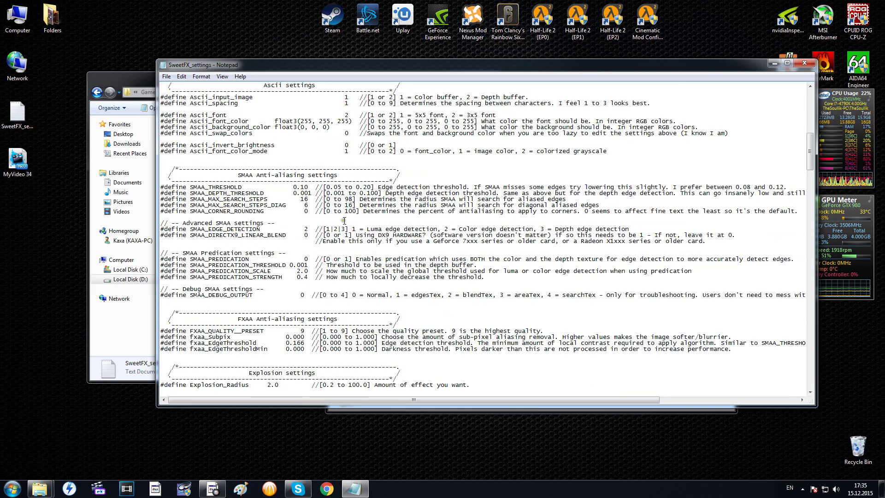
scroll(345, 220, "up", 2)
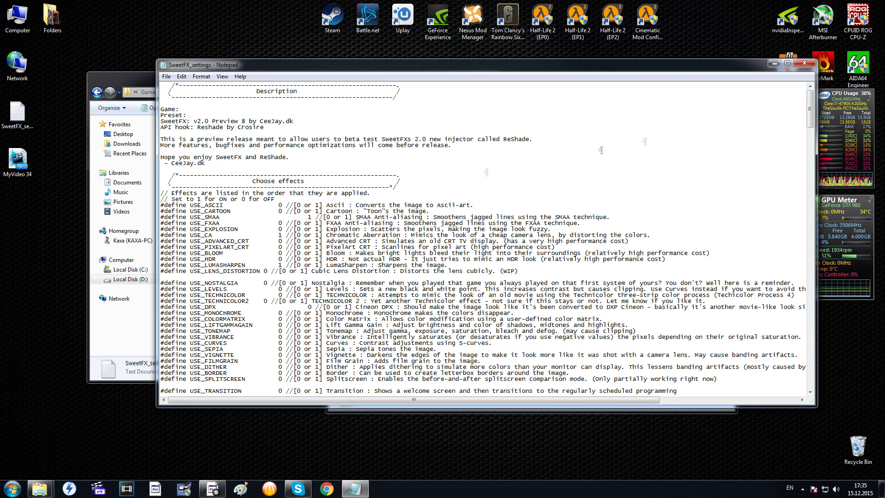
left_click(804, 66)
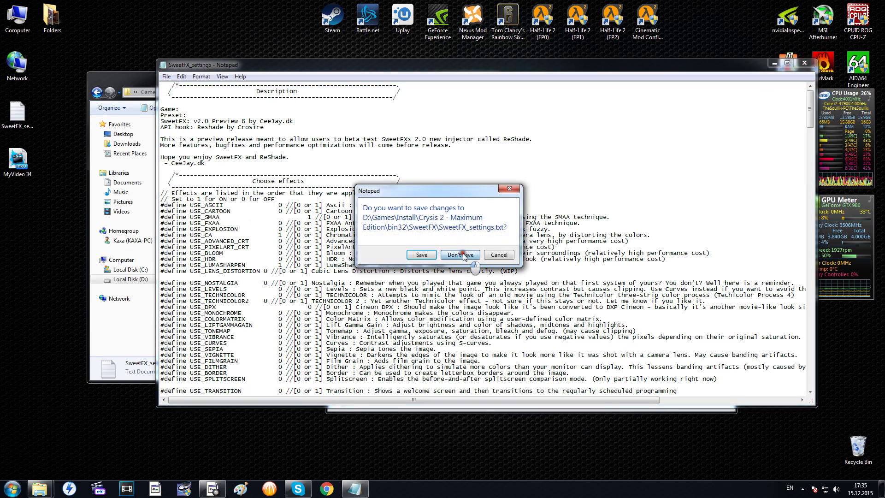
left_click(462, 252)
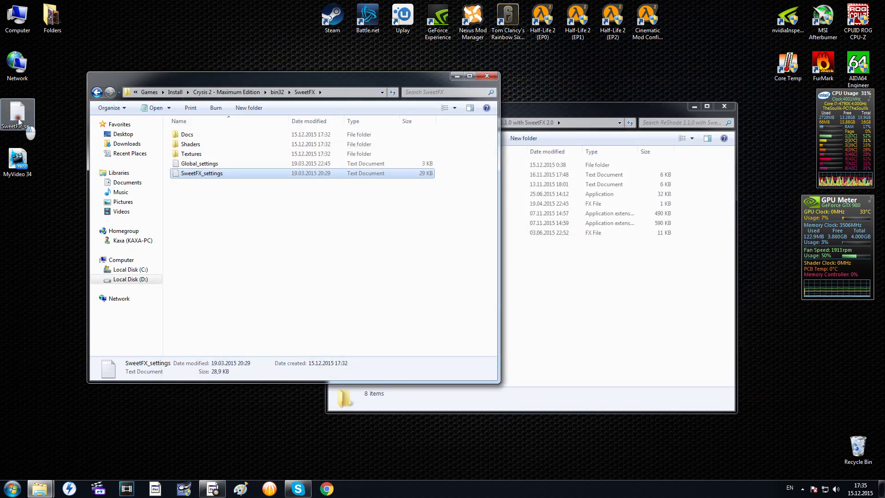
left_click(20, 119)
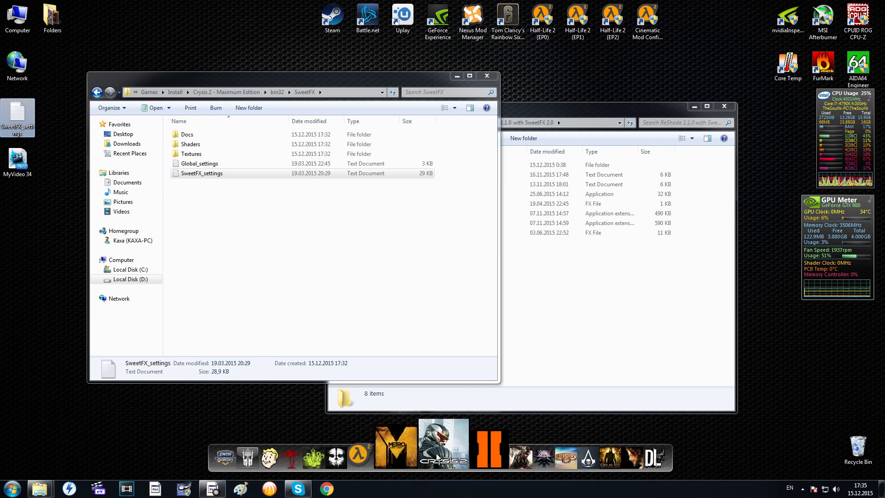
left_click(205, 164)
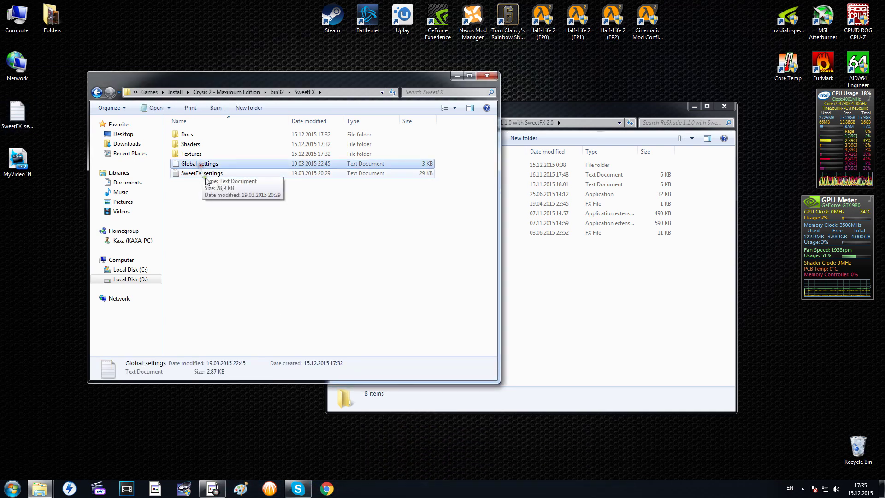
left_click(203, 174)
left_click(17, 114)
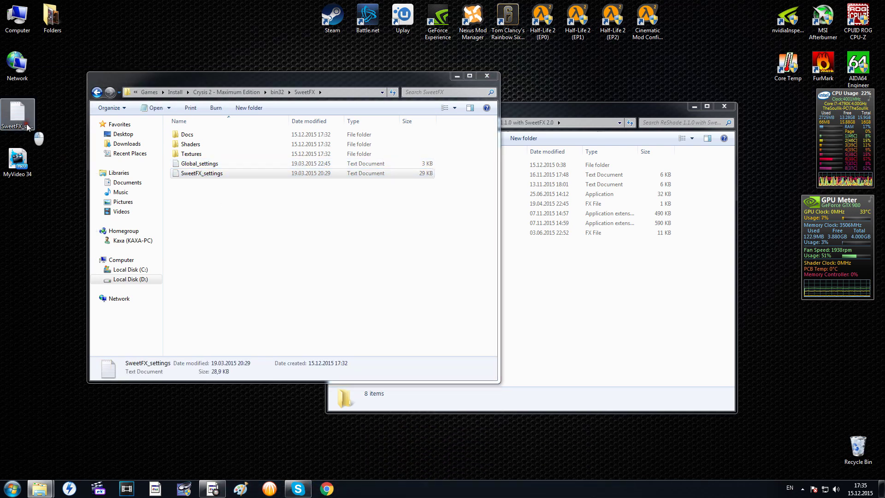
left_click(230, 206)
left_click(203, 175)
left_click(213, 199)
- Copy the SweetFX_settings file from the desktop into bin32's SweetFX folder, replacing the existing file
left_click(17, 114)
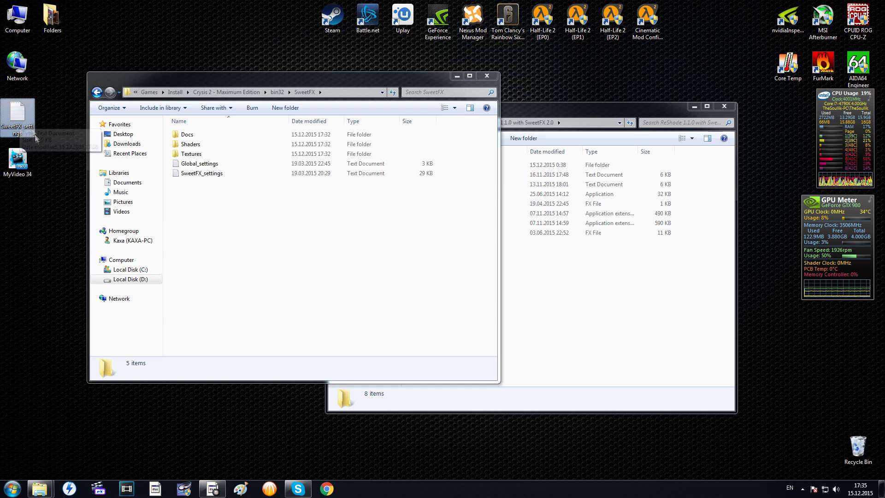
right_click(23, 116)
left_click(47, 263)
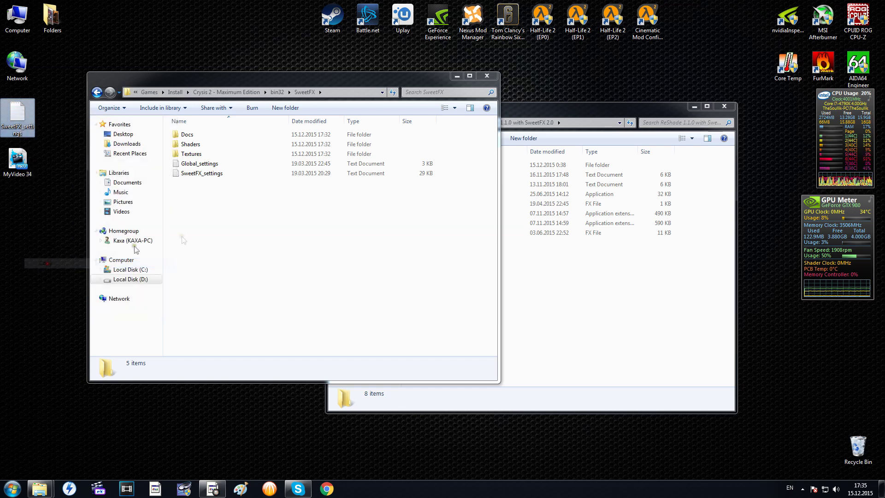
left_click(231, 214)
right_click(221, 200)
left_click(243, 264)
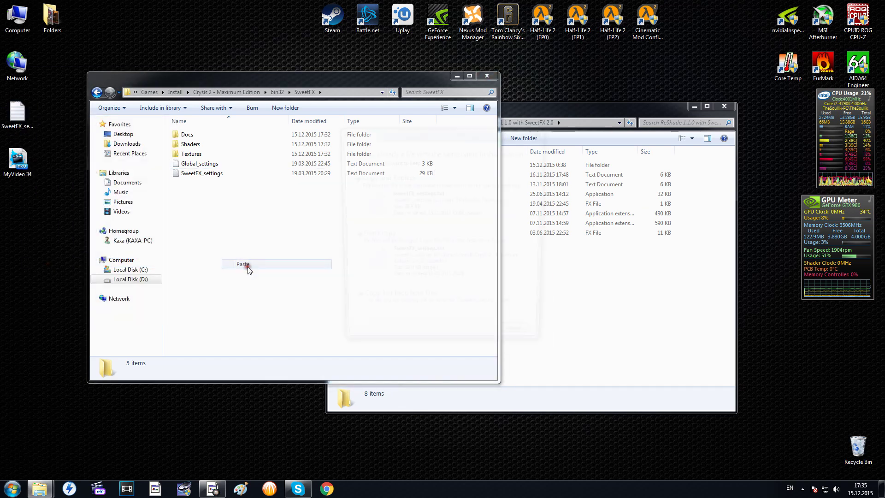
left_click(397, 195)
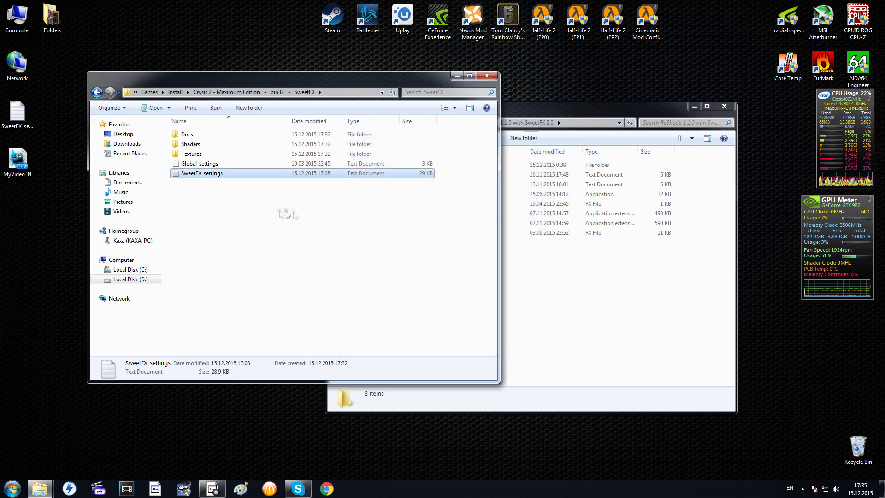
- Open the replaced SweetFX_settings file from bin32's SweetFX folder and narrow its Notepad window
double_click(219, 178)
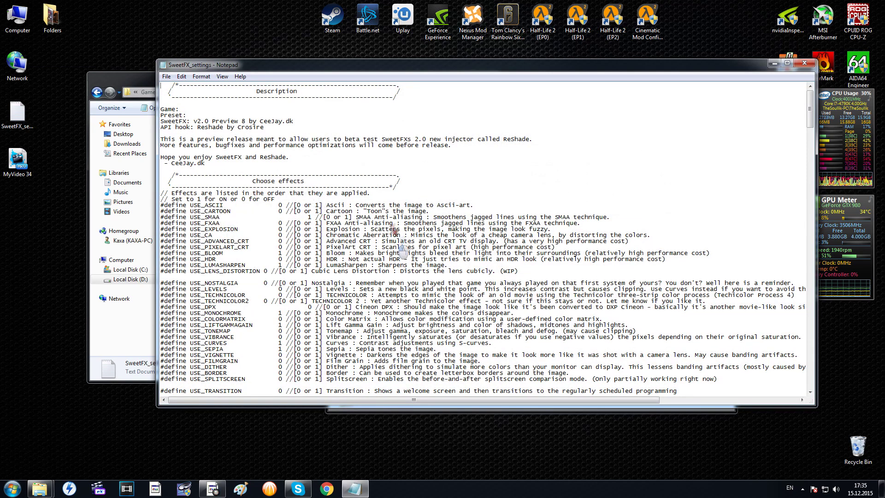
scroll(307, 209, "down", 2)
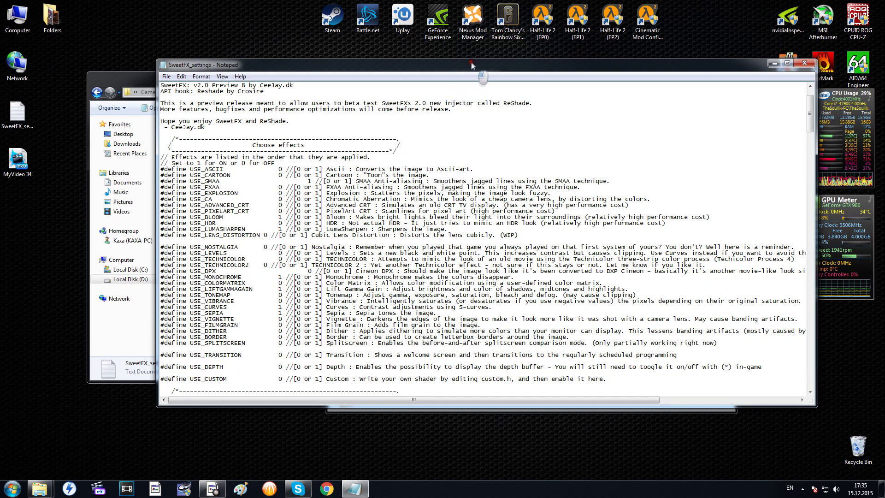
left_click_drag(470, 65, 418, 95)
left_click_drag(764, 201, 455, 205)
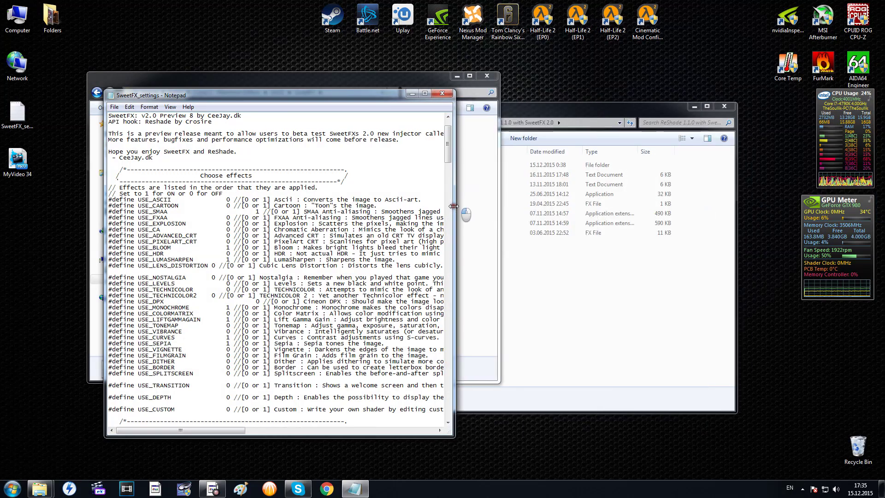
- Open the original SweetFX_settings from the ReShade 1.1.0 with SweetFX 2.0 folder's SweetFX subfolder and arrange both Notepad windows side by side
left_click(600, 283)
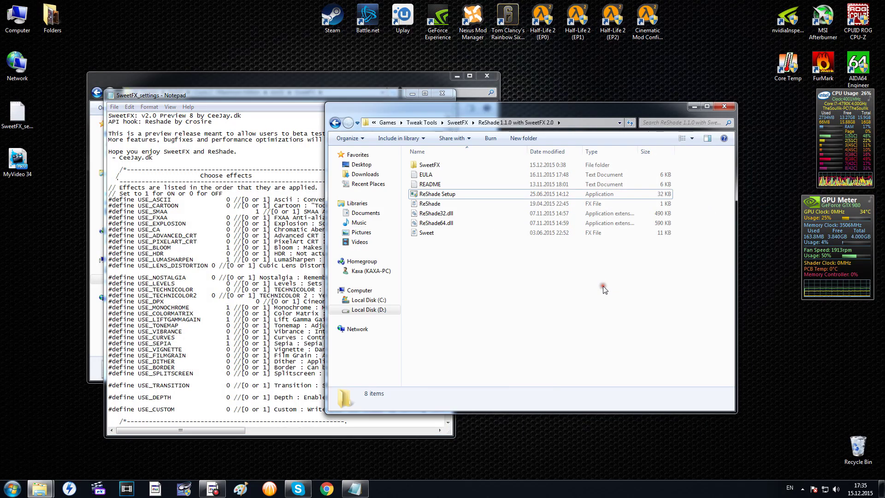
double_click(428, 165)
double_click(438, 203)
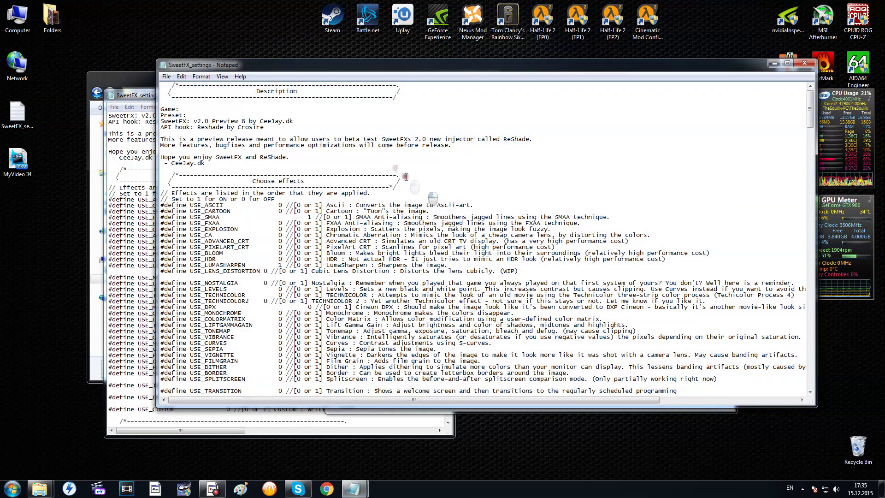
left_click_drag(816, 234, 602, 235)
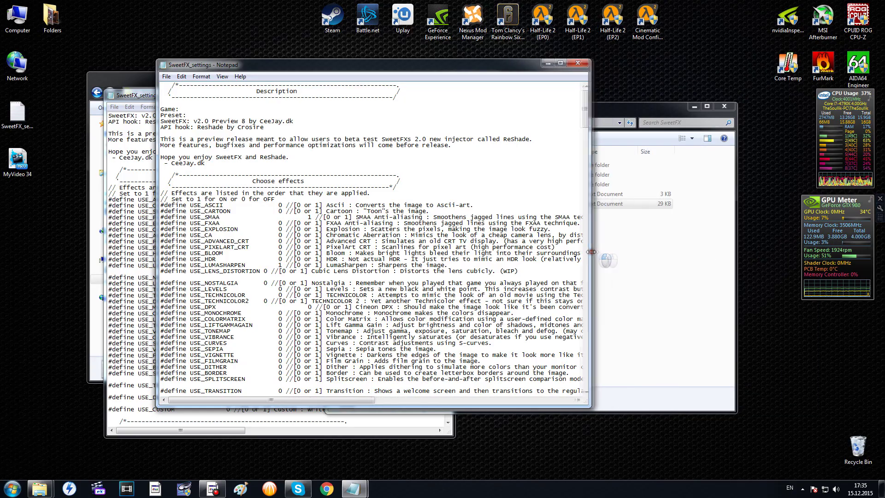
left_click_drag(387, 72, 615, 76)
left_click_drag(283, 95, 206, 70)
- Compare the Choose effects lists of the two SweetFX_settings files, checking the LumaSharpen, FXAA and CA entries
scroll(236, 147, "down", 2)
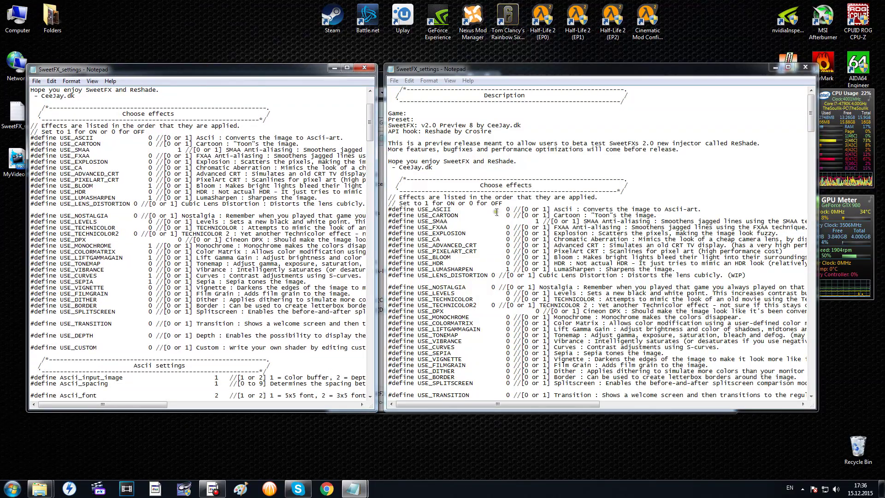
scroll(498, 211, "up", 4)
left_click(507, 209)
scroll(513, 206, "down", 3)
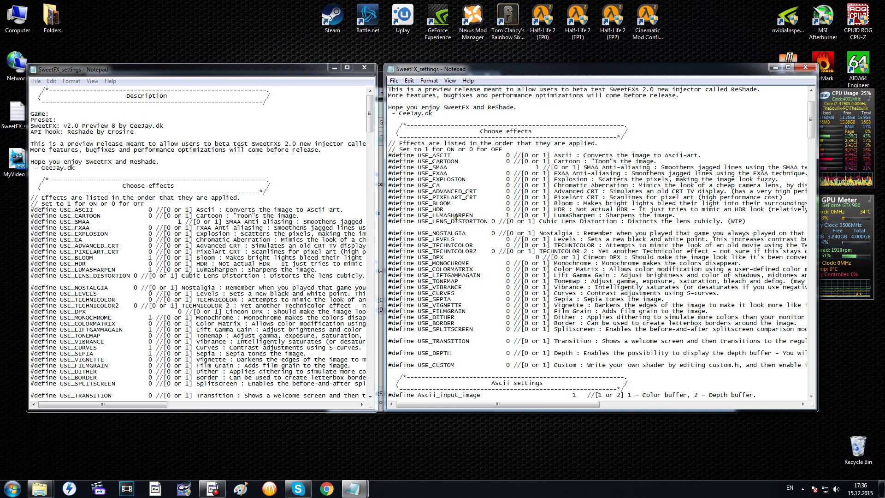
left_click_drag(418, 215, 488, 215)
left_click(507, 215)
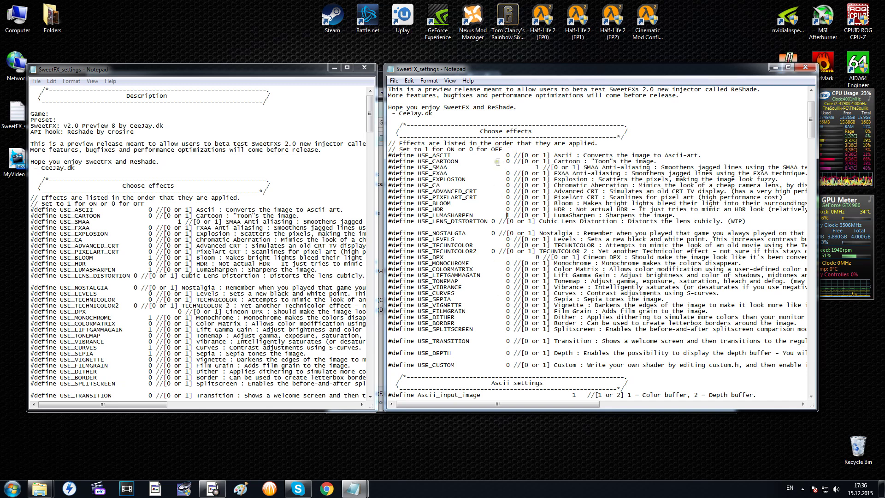
scroll(492, 165, "up", 3)
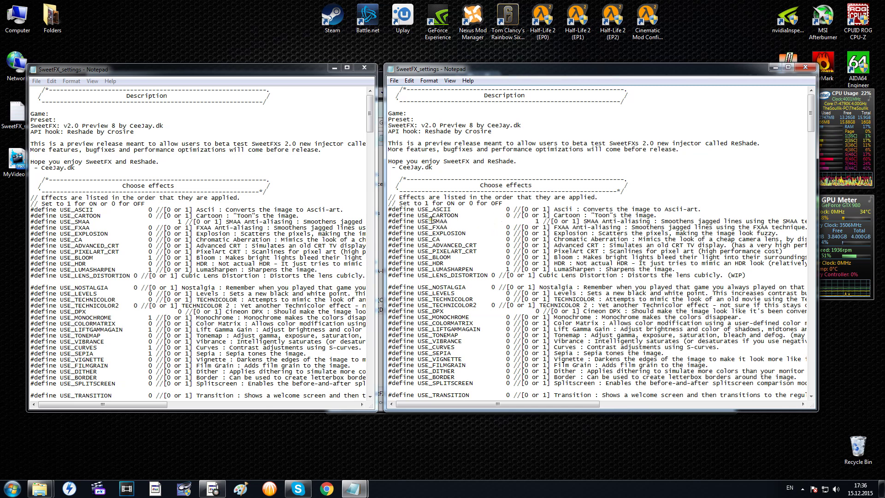
mouse_move(432, 221)
left_mouse_down()
mouse_move(454, 220)
mouse_move(440, 227)
mouse_move(448, 227)
left_mouse_up()
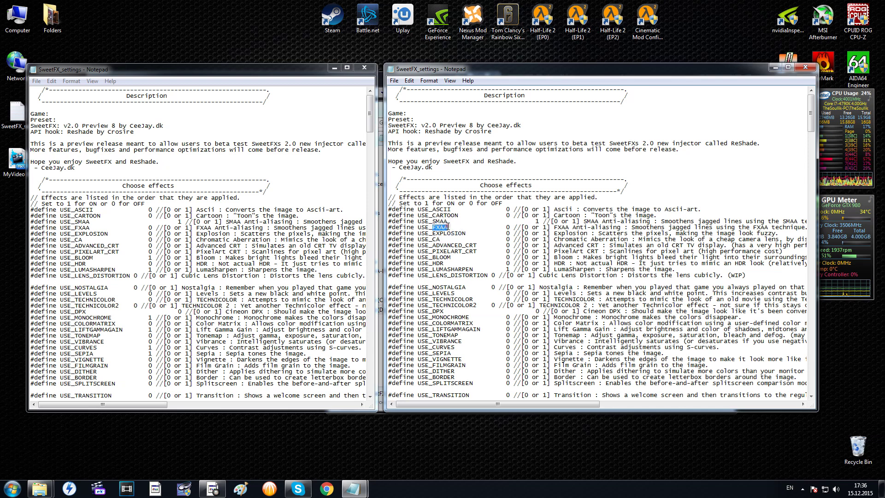
left_click(447, 239)
left_click(441, 239)
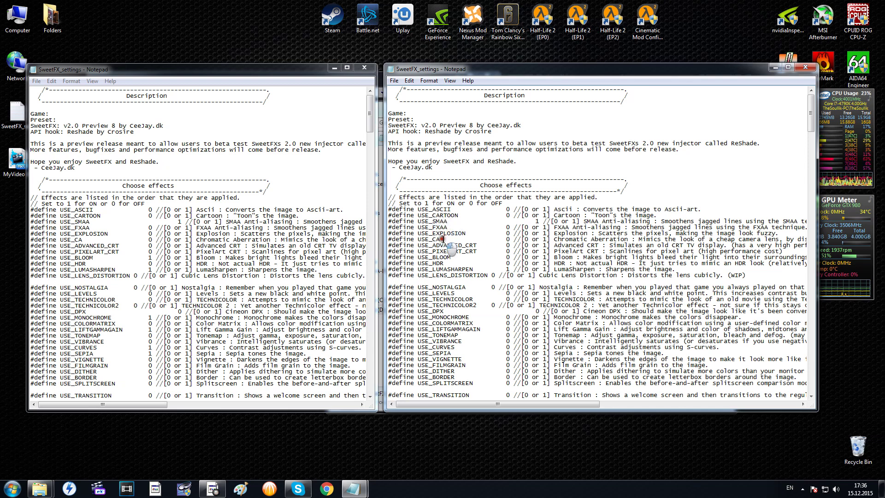
- Examine the CA and SMAA entries and their on/off values in the Choose effects list of the original SweetFX_settings file
left_click(441, 239)
left_click(505, 238)
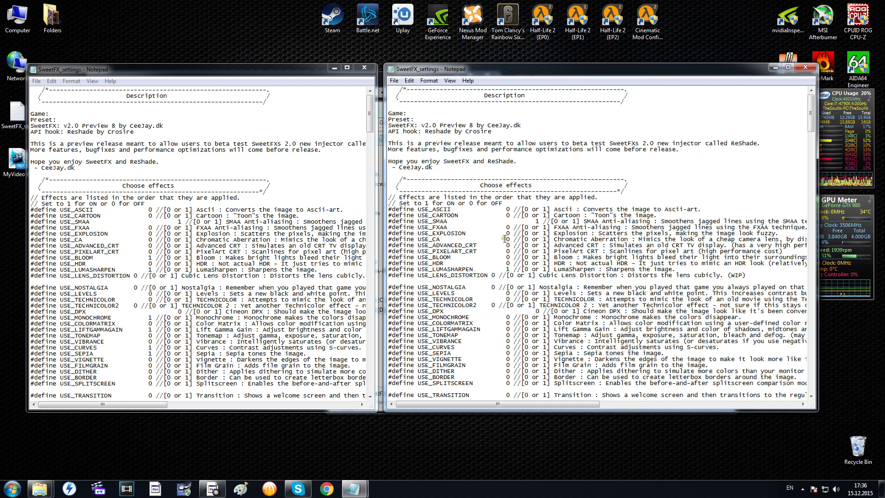
left_click(504, 235)
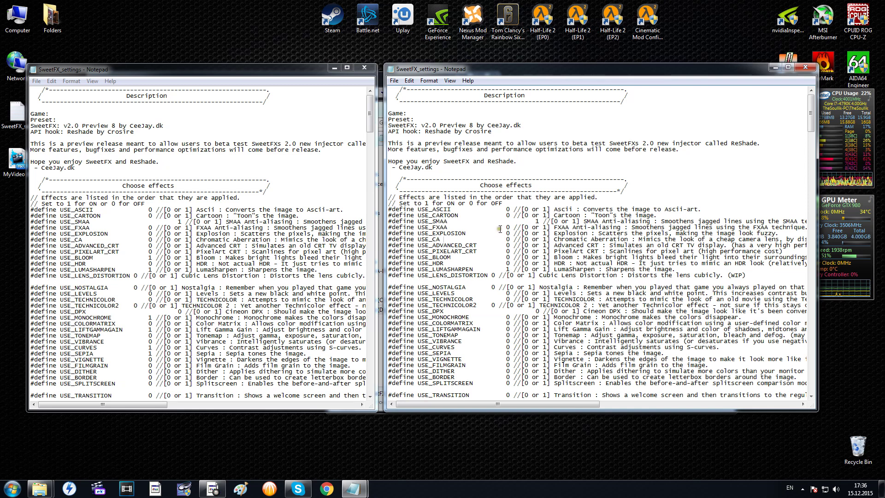
left_click(535, 221)
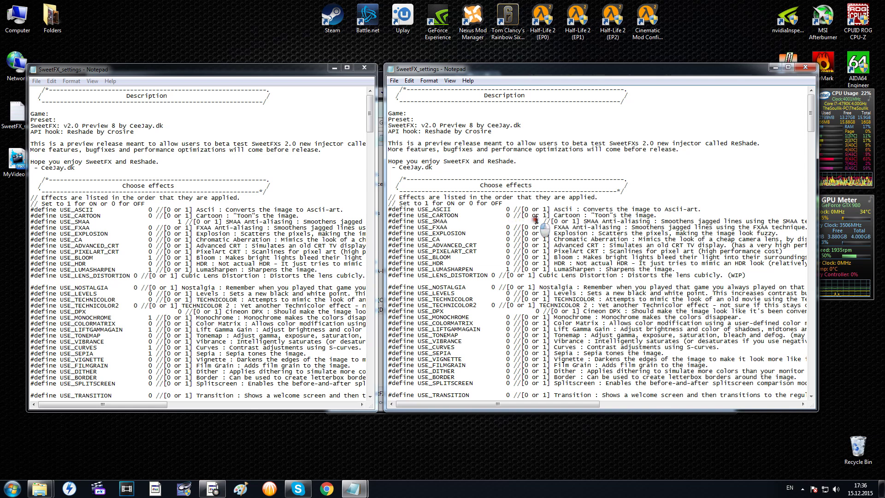
left_click(538, 221)
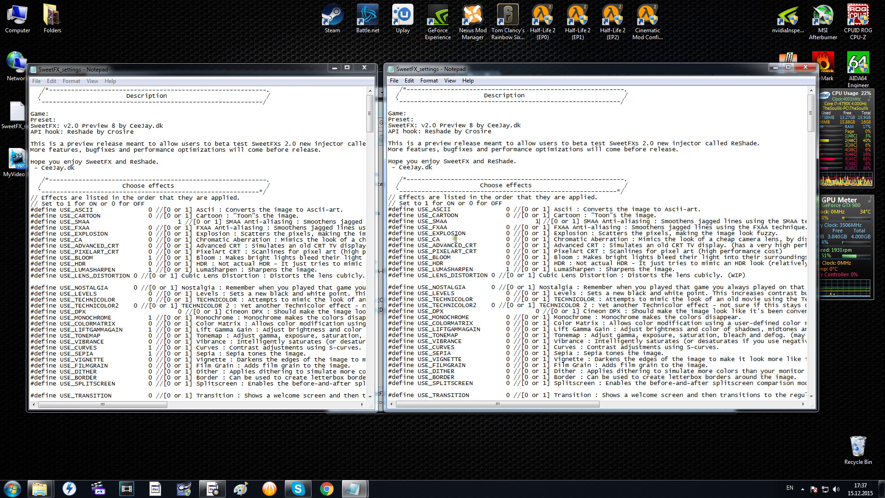
left_click_drag(436, 221, 448, 228)
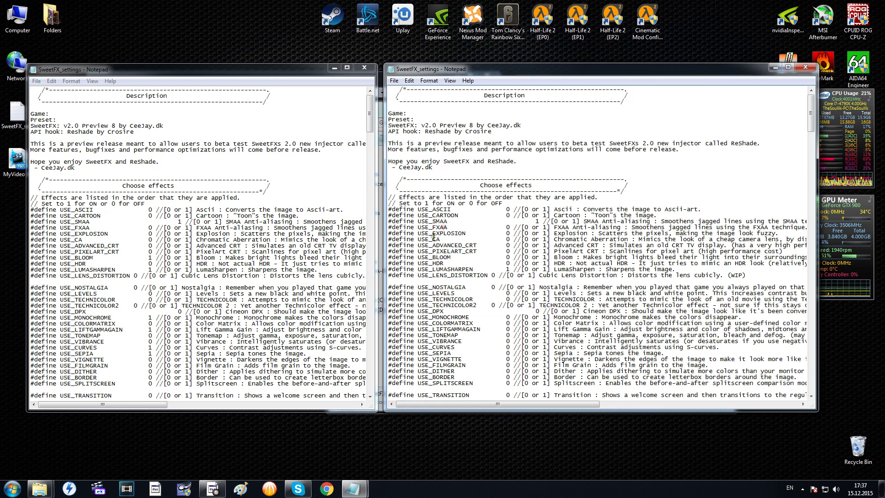
left_click(455, 239)
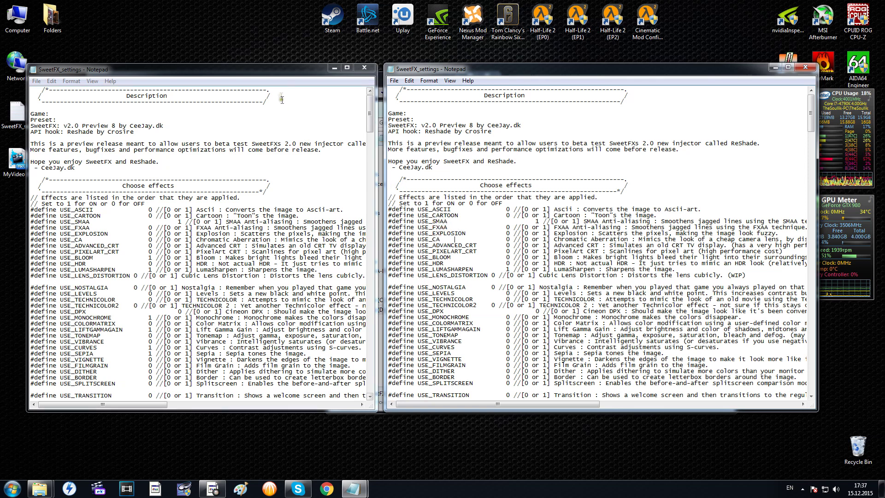
- Close both SweetFX_settings files without editing them
left_click_drag(273, 71, 276, 69)
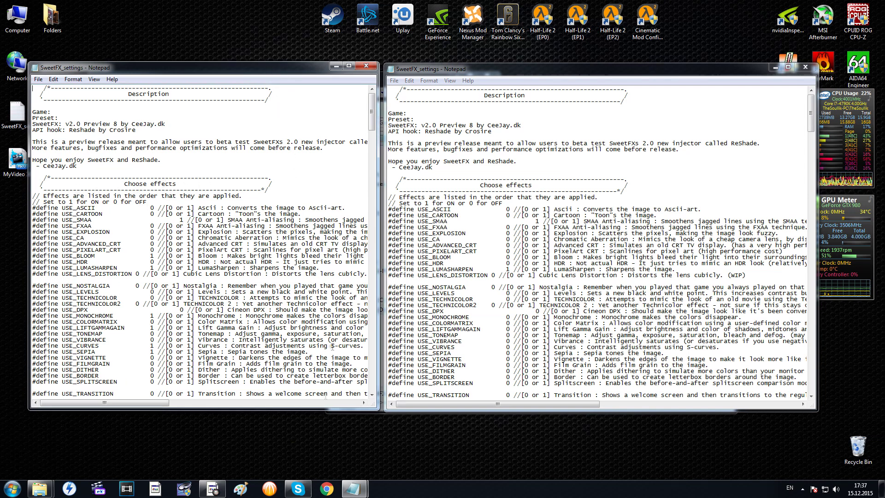
left_click(565, 281)
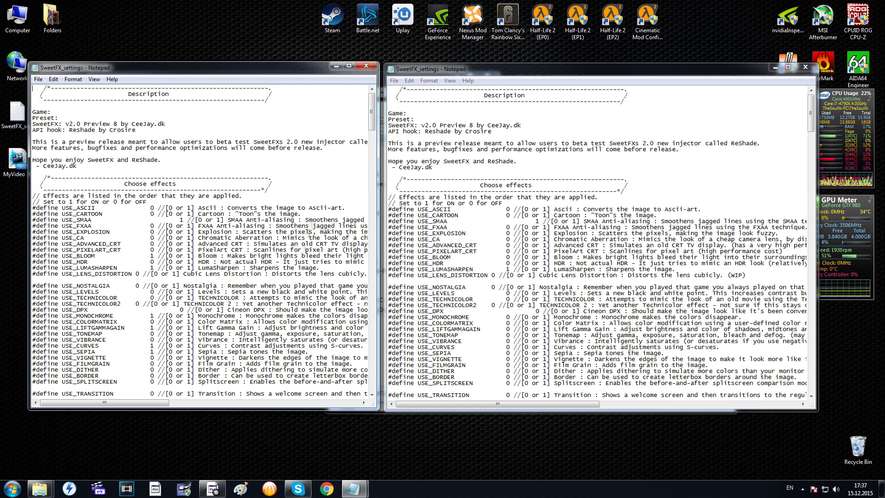
mouse_move(371, 118)
left_mouse_down()
mouse_move(369, 158)
mouse_move(371, 118)
left_mouse_up()
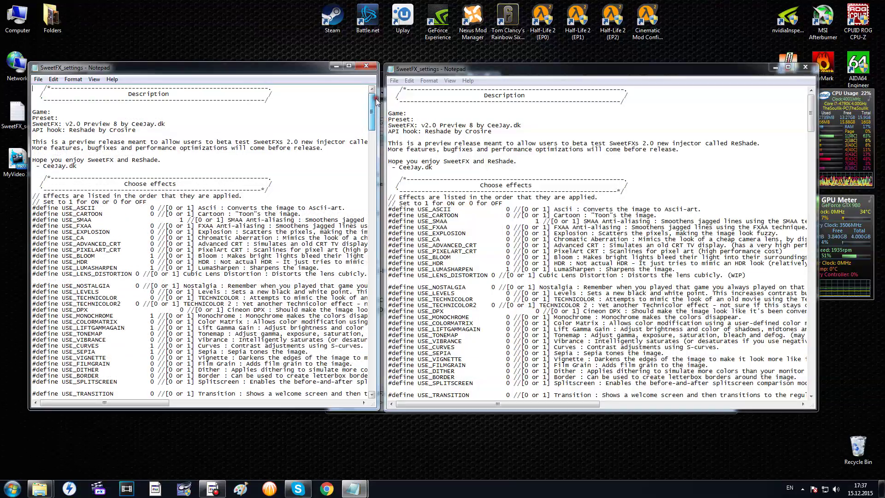
left_click(805, 68)
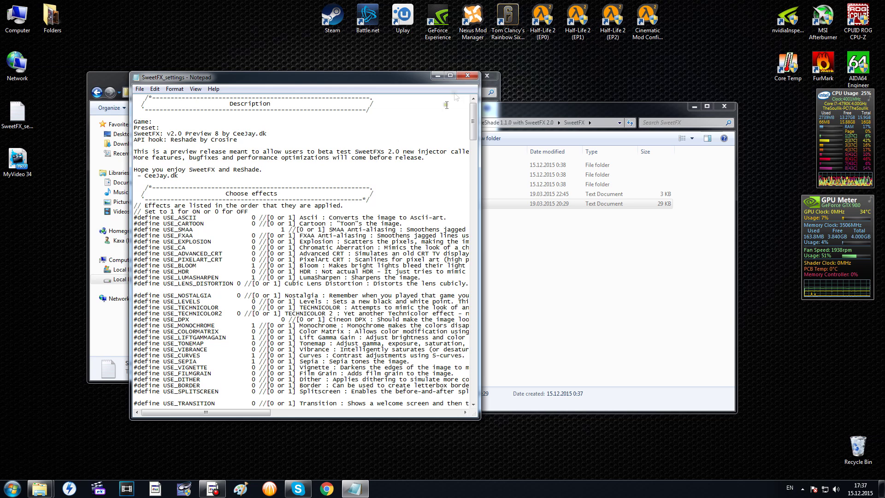
left_click(467, 77)
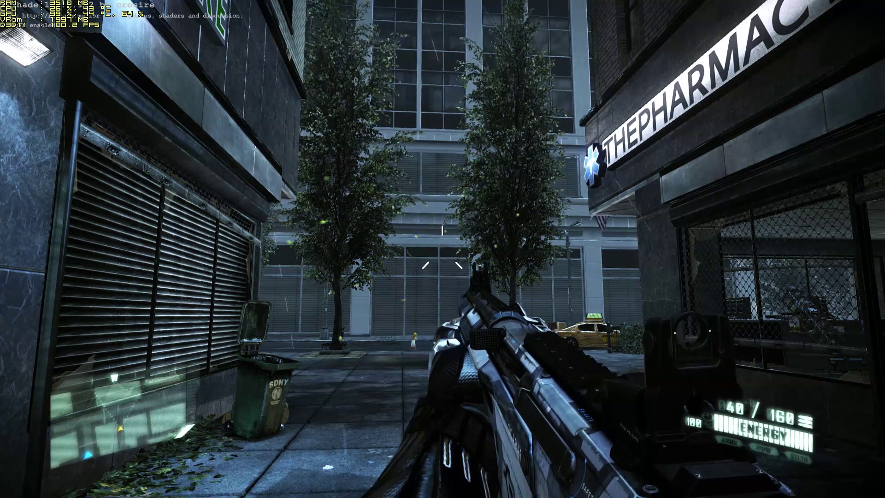
key("w")
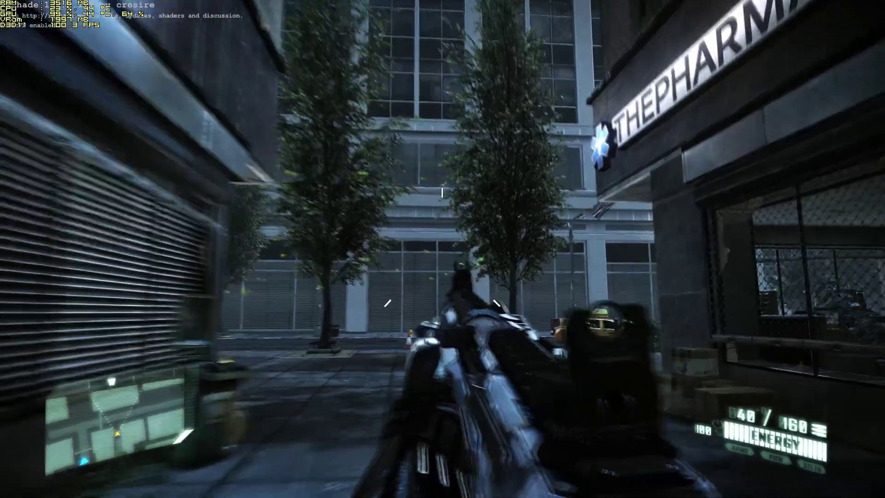
key("w")
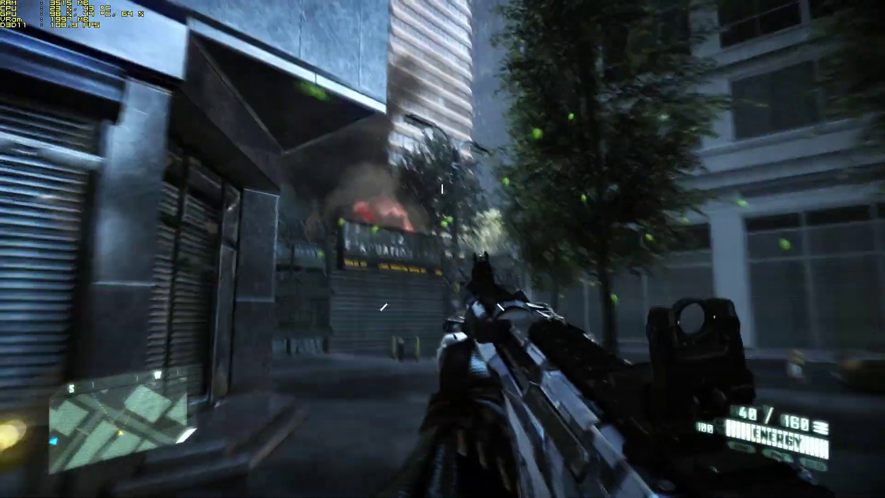
key("w")
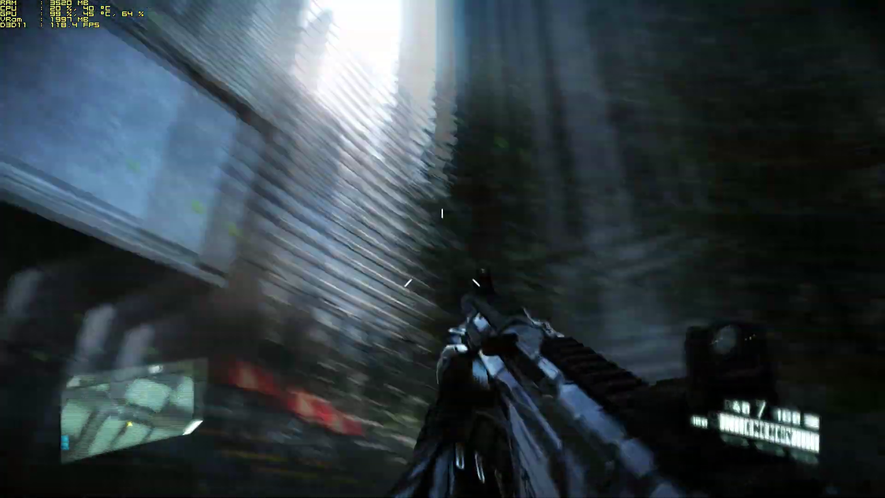
key("w")
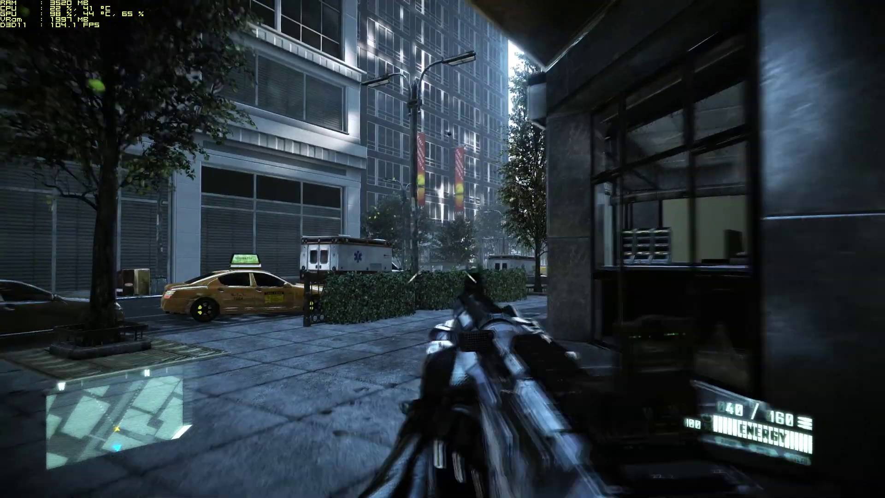
key("w")
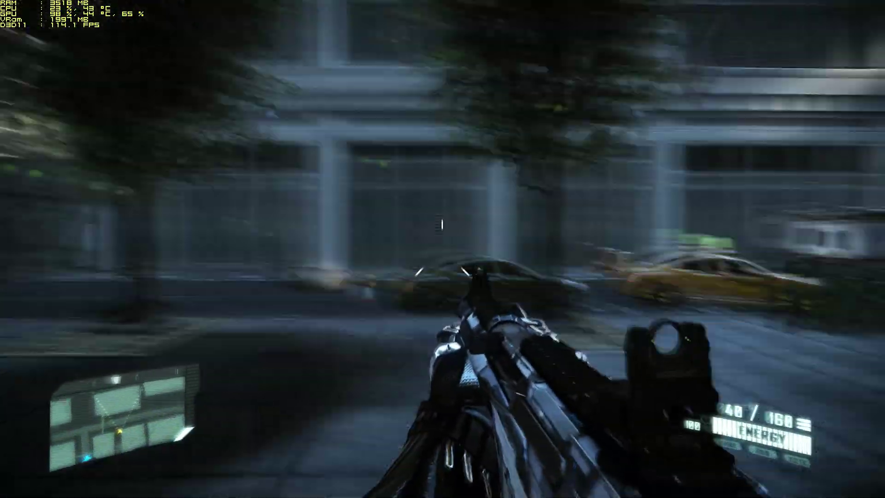
key("w")
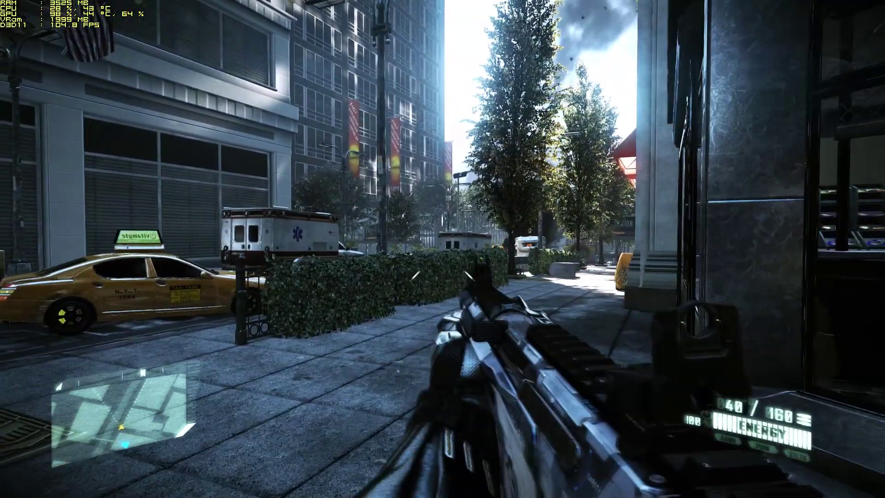
key("w")
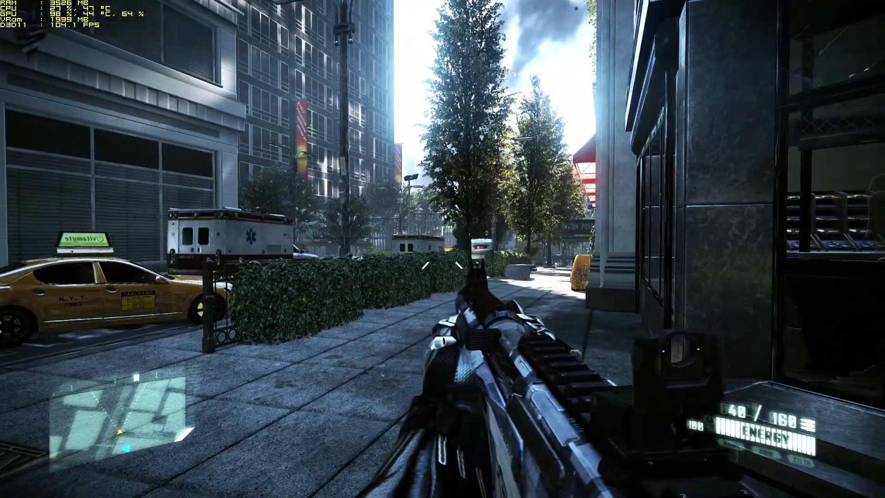
key("w")
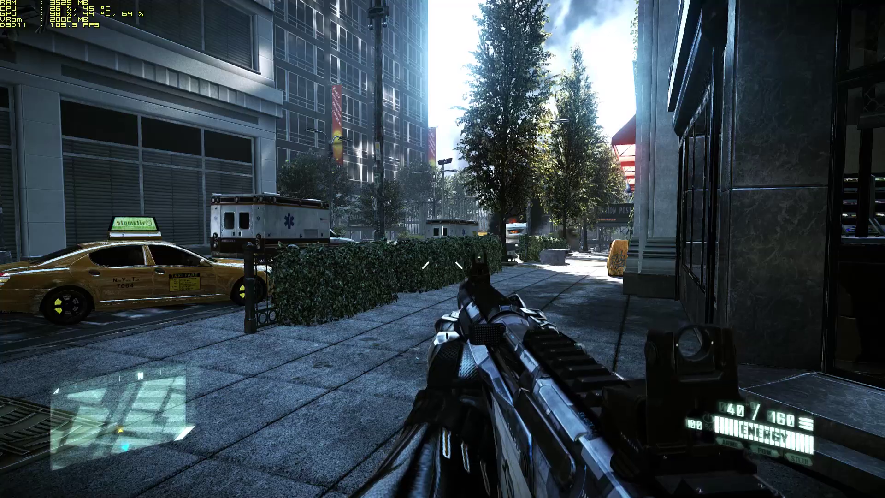
key("Escape")
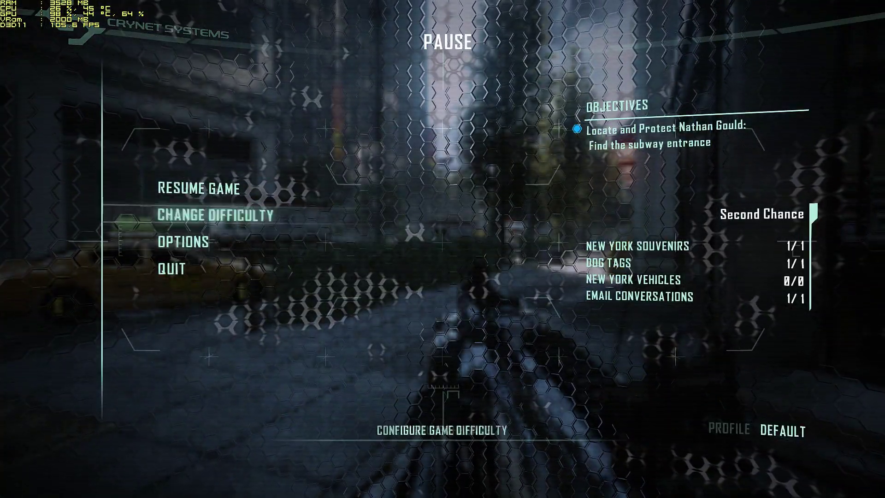
key("Escape")
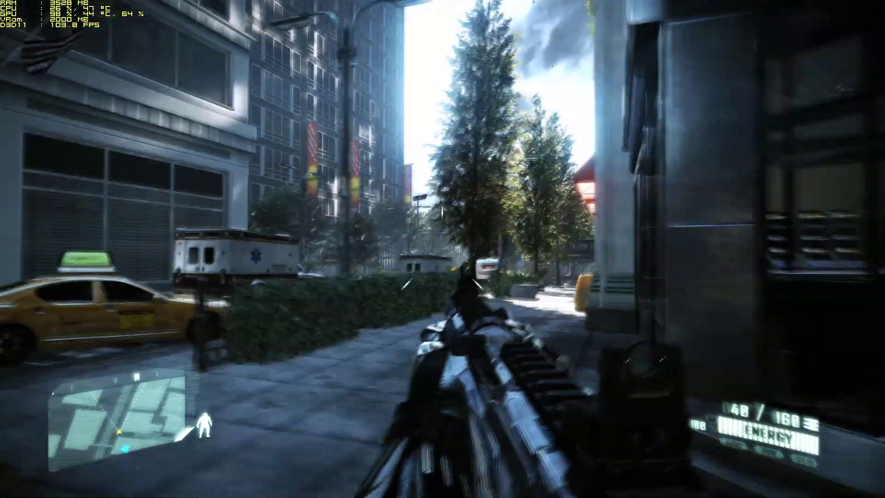
key("w")
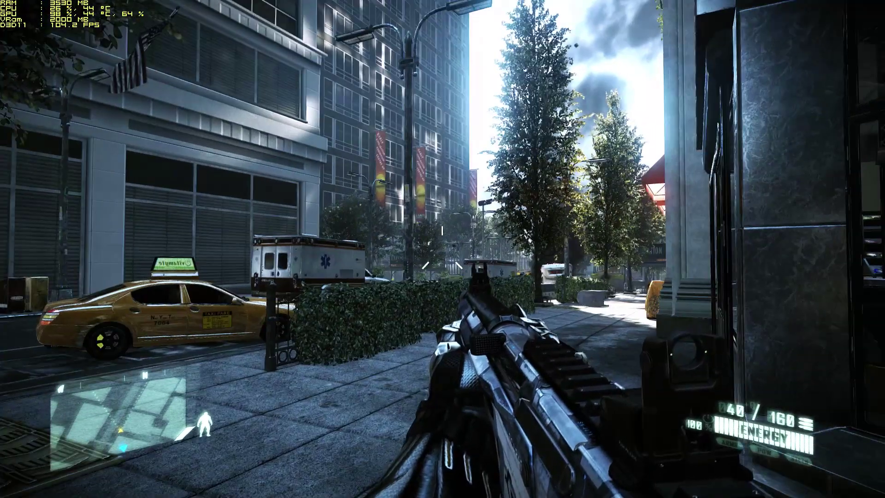
key("w")
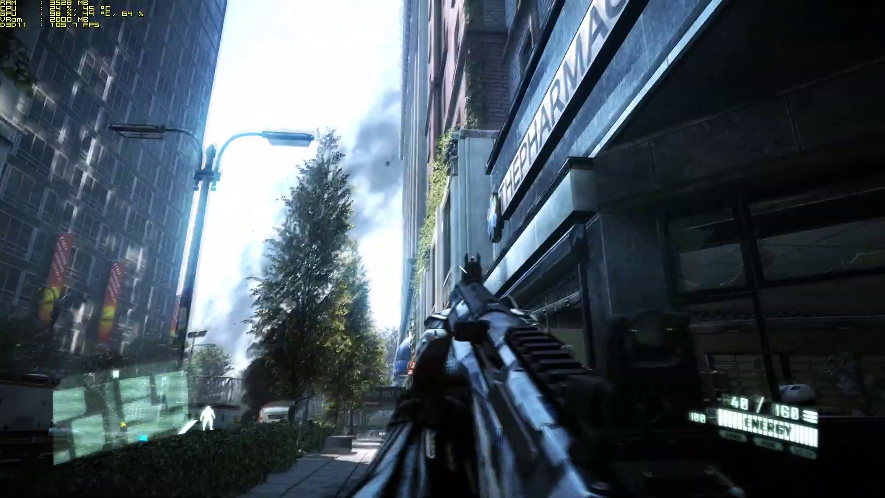